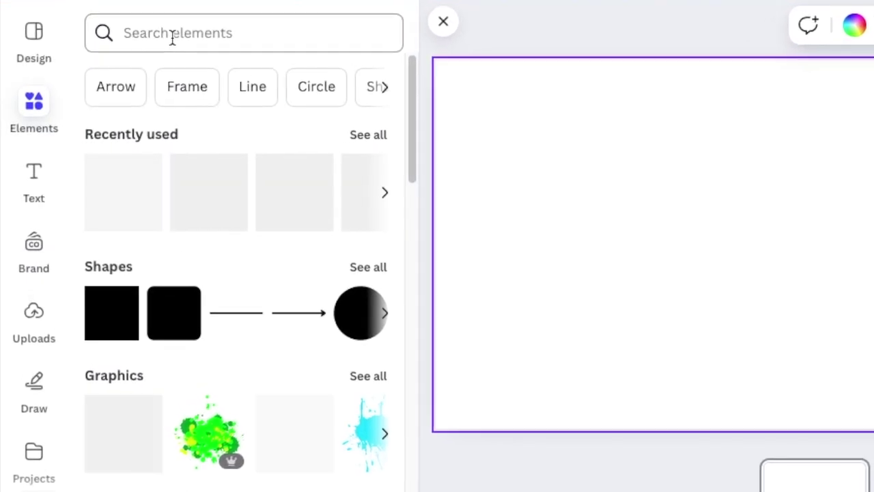
- Add the black Q Letter Logo graphic to the blank page
{"action": "left_click", "coordinate": [172, 40]}
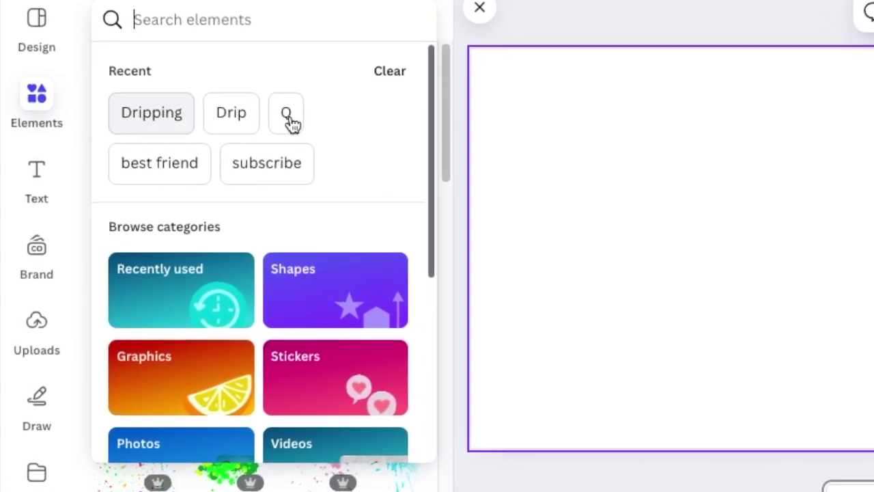
{"action": "left_click", "coordinate": [288, 120]}
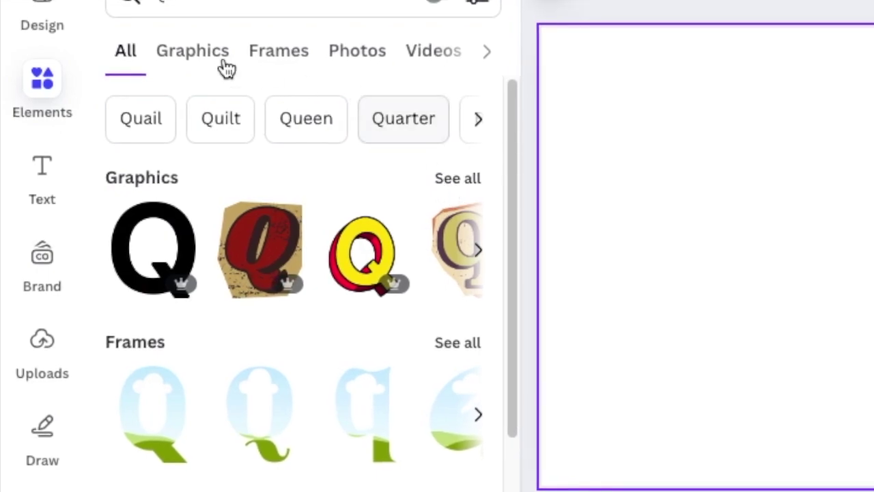
{"action": "left_click", "coordinate": [438, 4]}
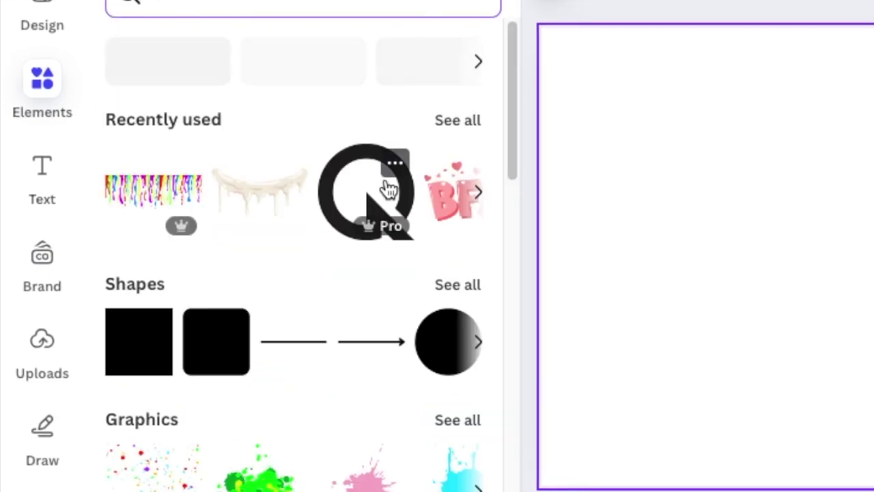
{"action": "left_click", "coordinate": [399, 163]}
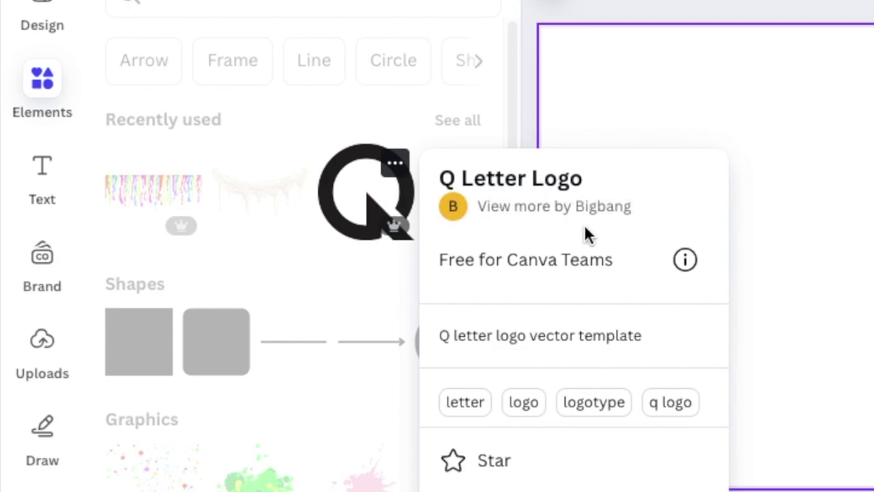
{"action": "left_click", "coordinate": [359, 203]}
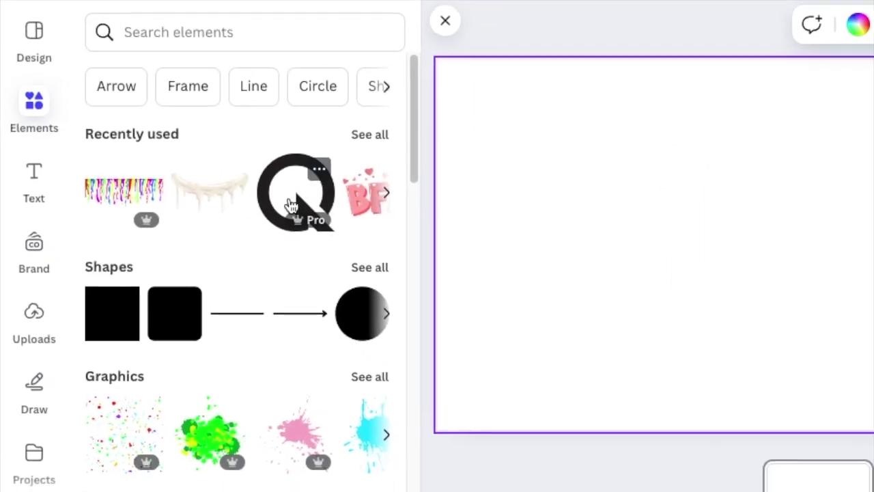
{"action": "left_click", "coordinate": [293, 195]}
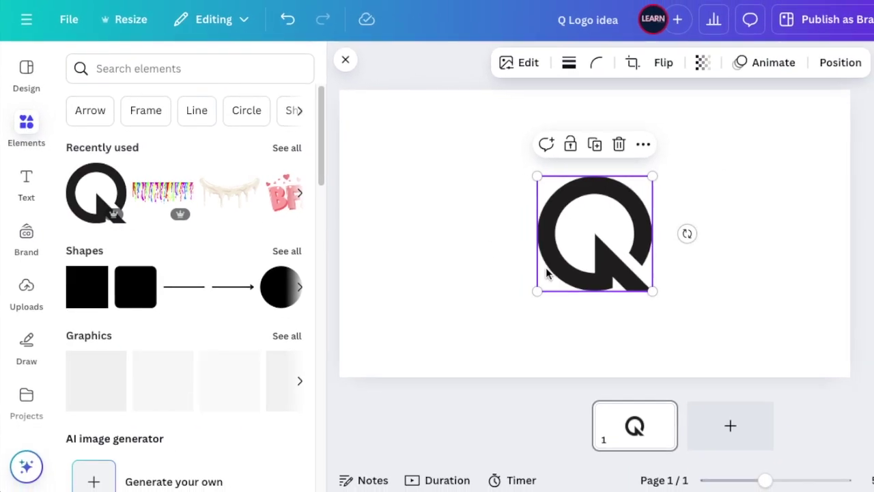
- Enlarge the Q logo graphic and center it on the page
{"action": "left_click_drag", "start_coordinate": [537, 291], "coordinate": [489, 330]}
{"action": "left_click_drag", "start_coordinate": [646, 173], "coordinate": [660, 161]}
{"action": "left_click_drag", "start_coordinate": [617, 203], "coordinate": [629, 189]}
{"action": "left_click", "coordinate": [450, 238]}
- Add the Melted Cream Illustration turned on its side with drips facing left, shrink it, and place it left of the Q
{"action": "left_click", "coordinate": [138, 71]}
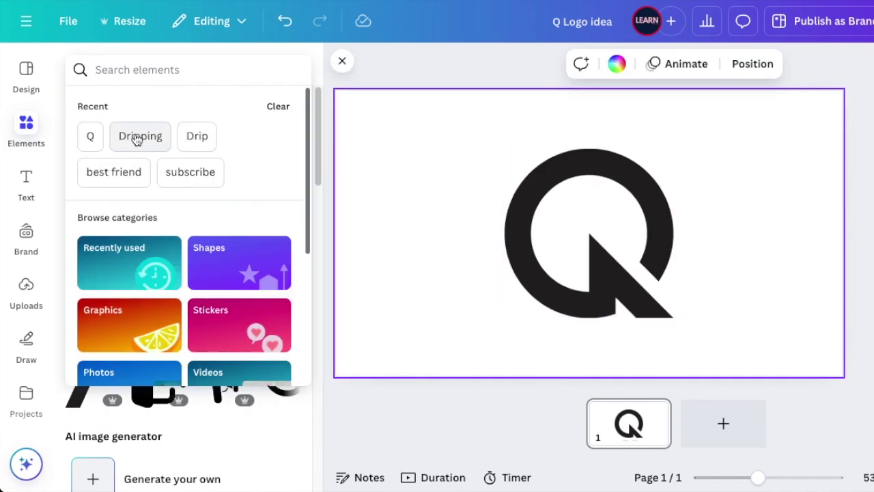
{"action": "left_click", "coordinate": [342, 61]}
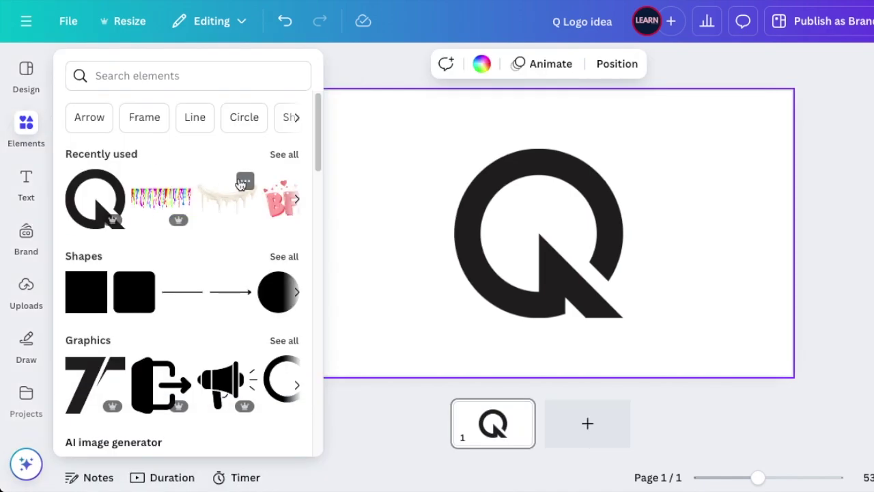
{"action": "left_click", "coordinate": [243, 182]}
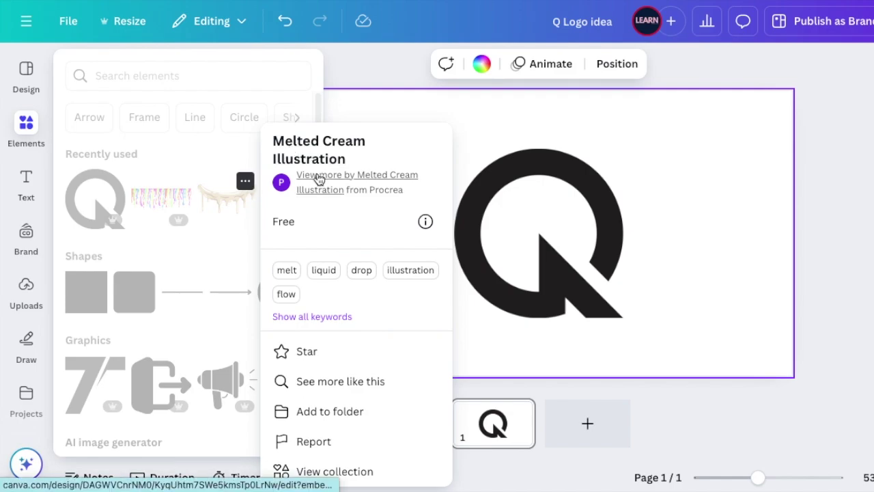
{"action": "left_click", "coordinate": [216, 183]}
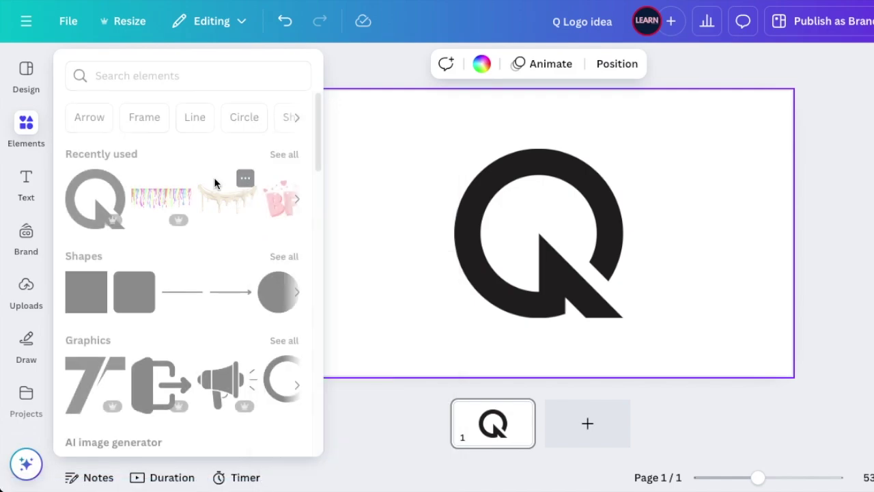
{"action": "left_click", "coordinate": [223, 193]}
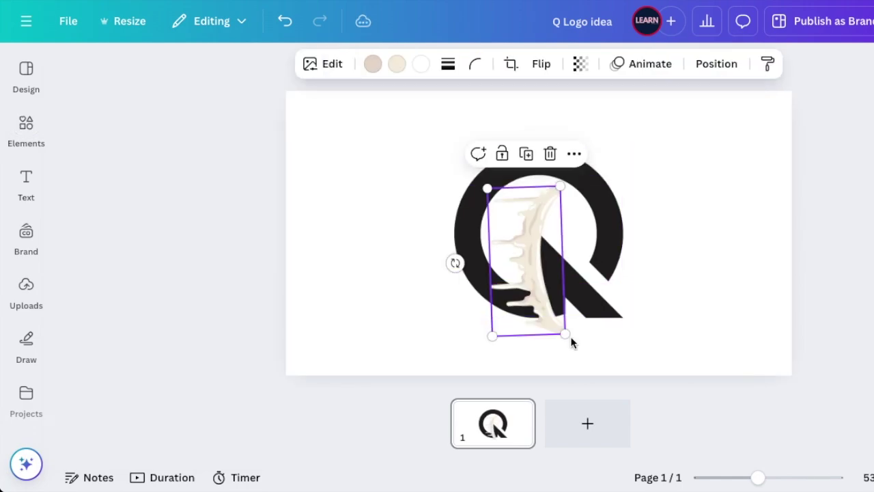
{"action": "left_click_drag", "start_coordinate": [566, 336], "coordinate": [550, 309]}
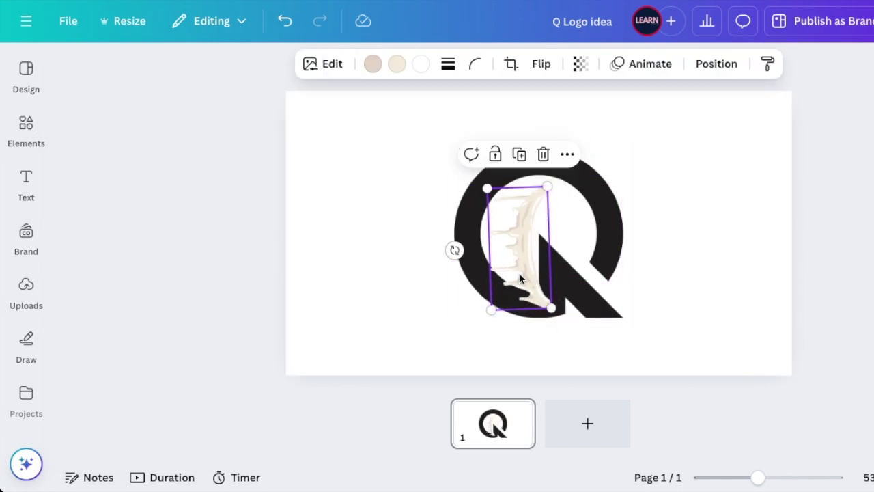
{"action": "left_click_drag", "start_coordinate": [522, 280], "coordinate": [382, 272]}
- Recolor the Q logo graphic with the red from the default solid colors
{"action": "left_click", "coordinate": [513, 308]}
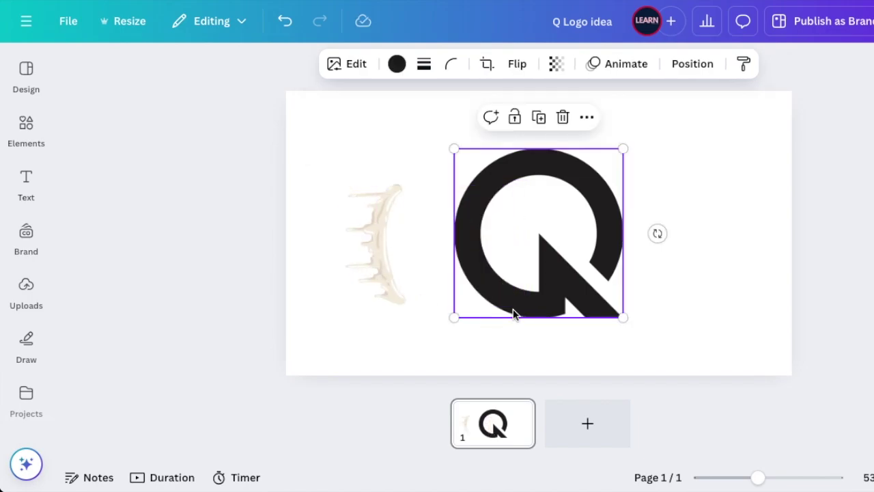
{"action": "key", "text": "Escape"}
{"action": "left_click", "coordinate": [522, 196]}
{"action": "left_click", "coordinate": [396, 64]}
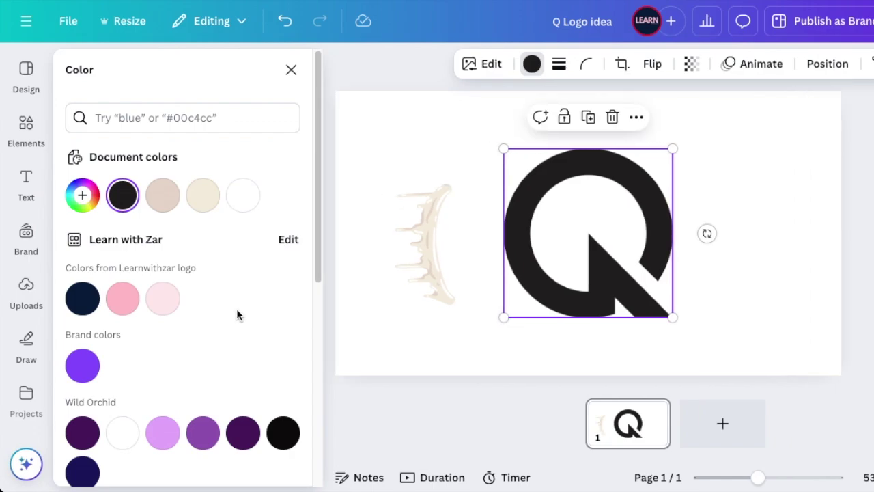
{"action": "scroll", "coordinate": [232, 298], "scroll_direction": "down", "scroll_amount": 5}
{"action": "left_click", "coordinate": [82, 376]}
- Straighten the melted cream graphic to an exact vertical orientation and recolor its beige tones white
{"action": "left_click_drag", "start_coordinate": [435, 239], "coordinate": [460, 232]}
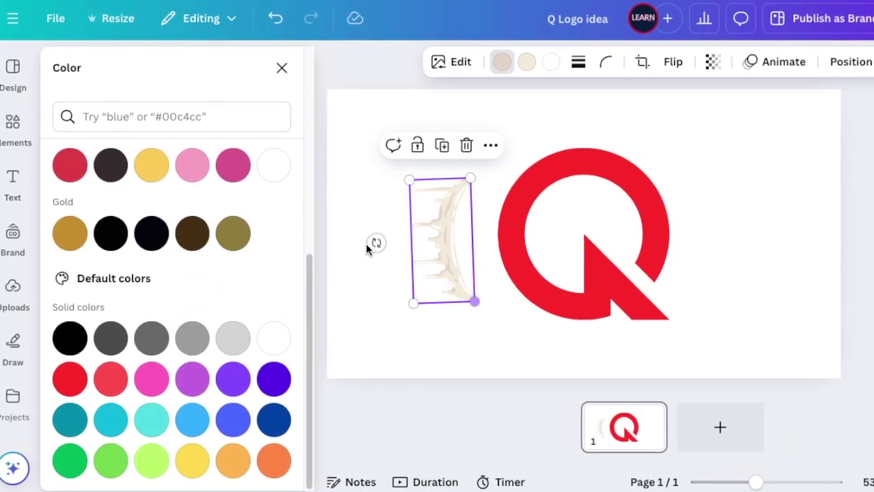
{"action": "left_click_drag", "start_coordinate": [369, 244], "coordinate": [316, 247]}
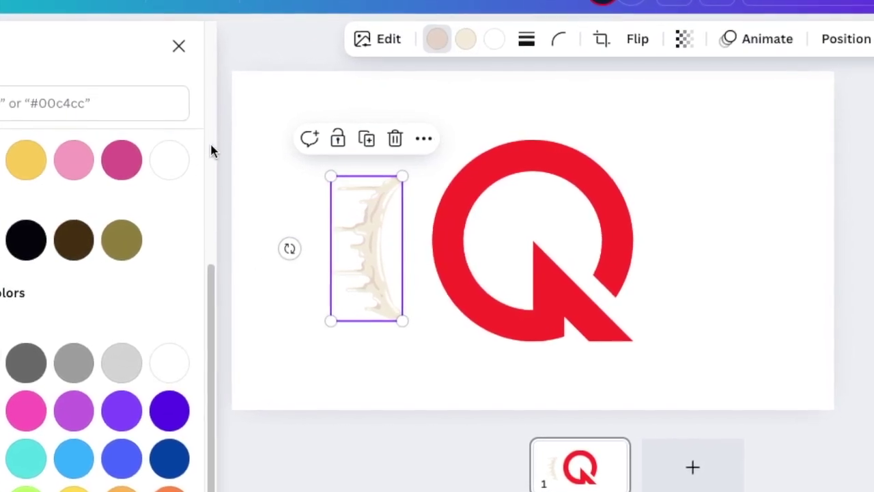
{"action": "left_click", "coordinate": [181, 175]}
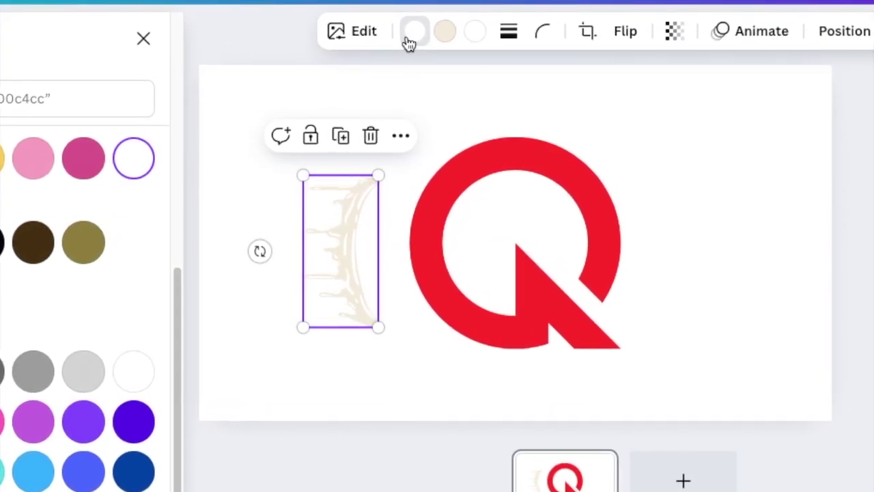
{"action": "left_click", "coordinate": [455, 35]}
{"action": "left_click", "coordinate": [114, 157]}
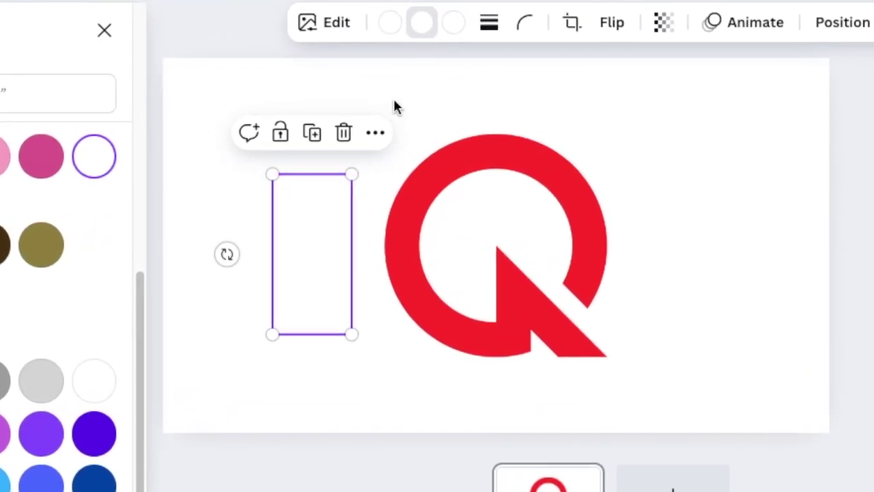
{"action": "left_click", "coordinate": [441, 20]}
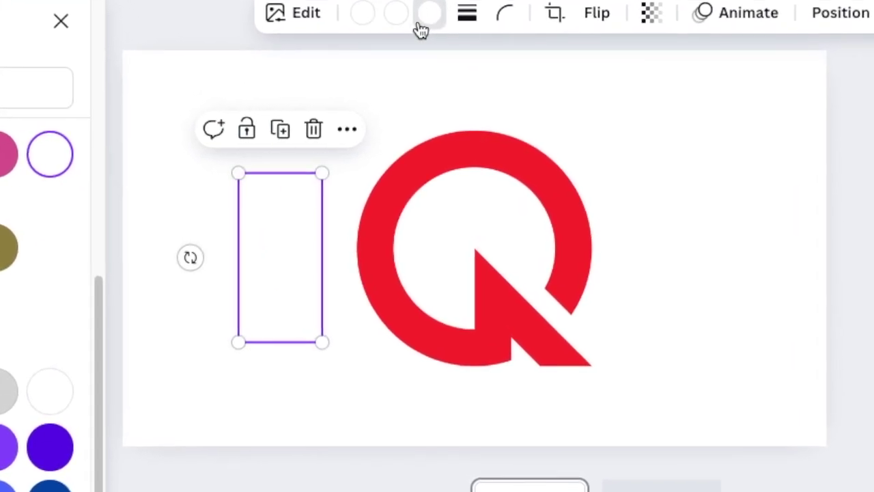
{"action": "left_click", "coordinate": [210, 254]}
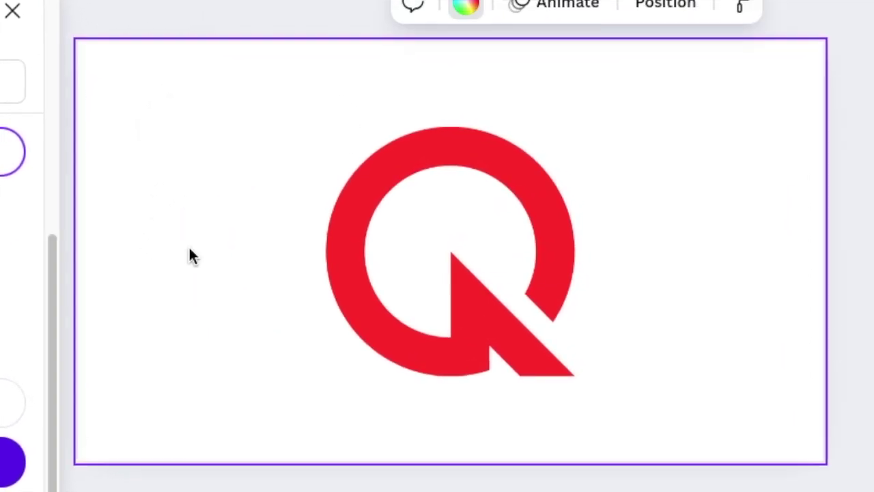
- Move the white drip graphic over the Q's left inner edge and shrink it to fit the ring
{"action": "left_click", "coordinate": [239, 273]}
{"action": "left_click_drag", "start_coordinate": [202, 275], "coordinate": [327, 271]}
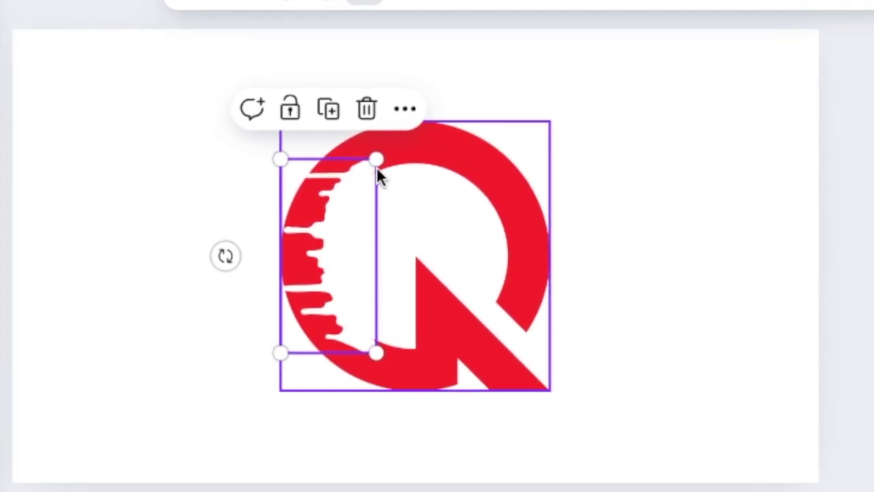
{"action": "left_click_drag", "start_coordinate": [382, 161], "coordinate": [379, 199]}
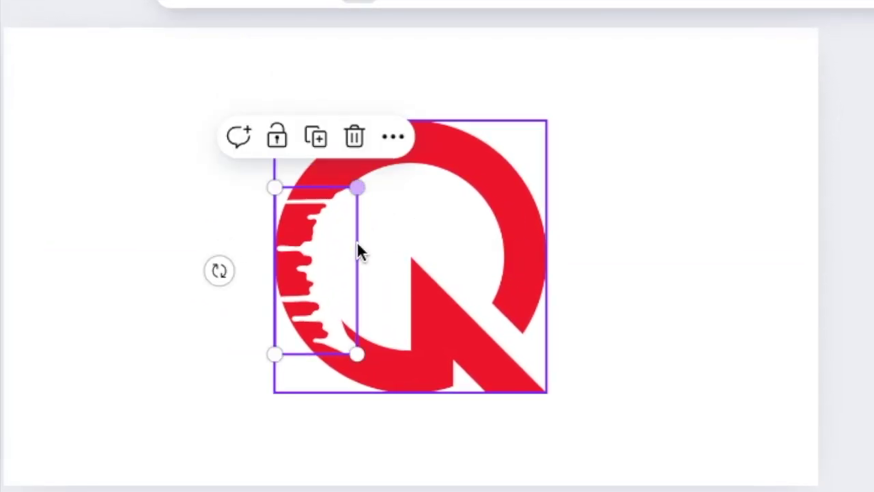
{"action": "left_click_drag", "start_coordinate": [357, 349], "coordinate": [345, 327]}
{"action": "left_click_drag", "start_coordinate": [312, 267], "coordinate": [335, 278]}
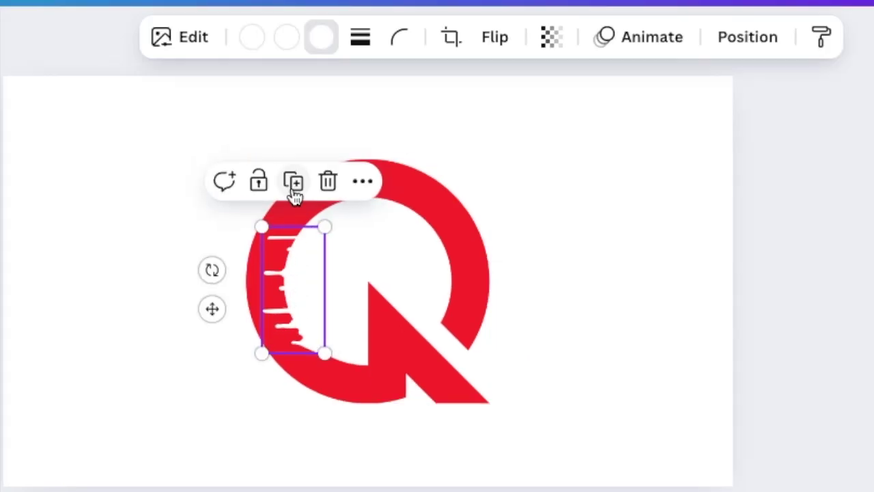
- Crop a copy of the white drip to its top section and place it and a duplicate along the Q's upper-left inner edge
{"action": "left_click", "coordinate": [295, 186]}
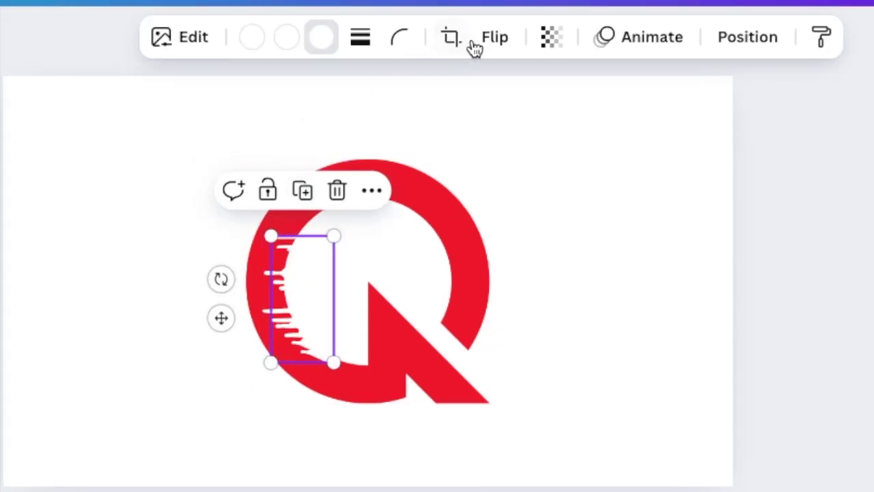
{"action": "left_click", "coordinate": [452, 38]}
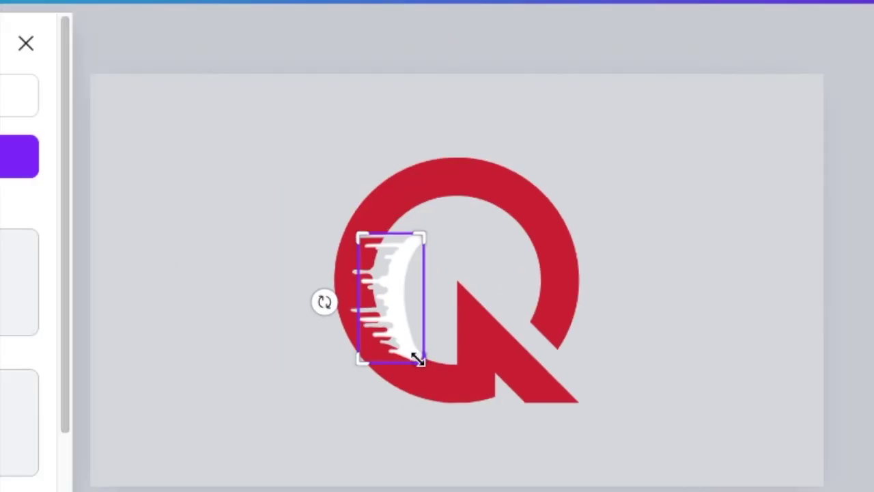
{"action": "left_click_drag", "start_coordinate": [417, 354], "coordinate": [426, 267]}
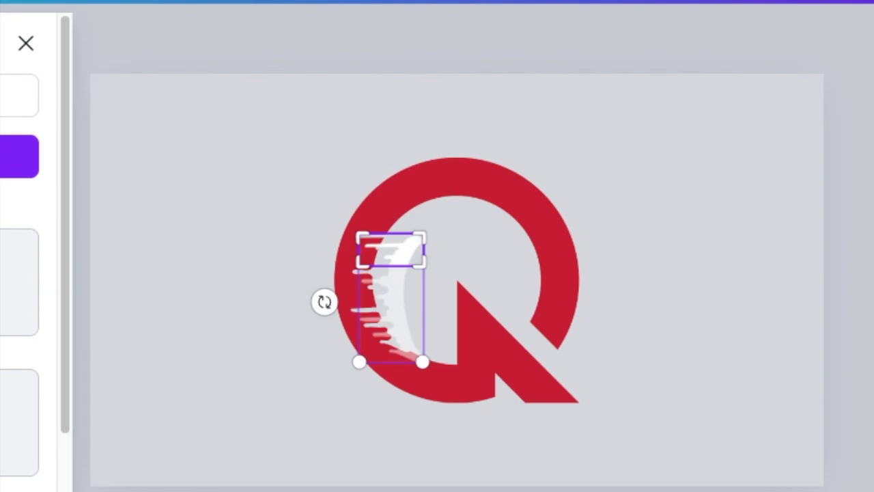
{"action": "left_click", "coordinate": [416, 185]}
{"action": "left_click_drag", "start_coordinate": [305, 317], "coordinate": [307, 290]}
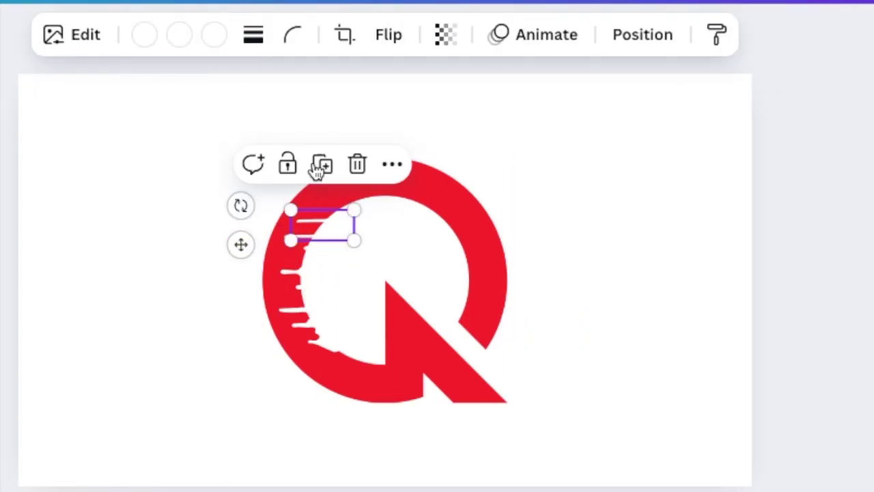
{"action": "left_click", "coordinate": [318, 169]}
{"action": "left_click_drag", "start_coordinate": [363, 227], "coordinate": [270, 326]}
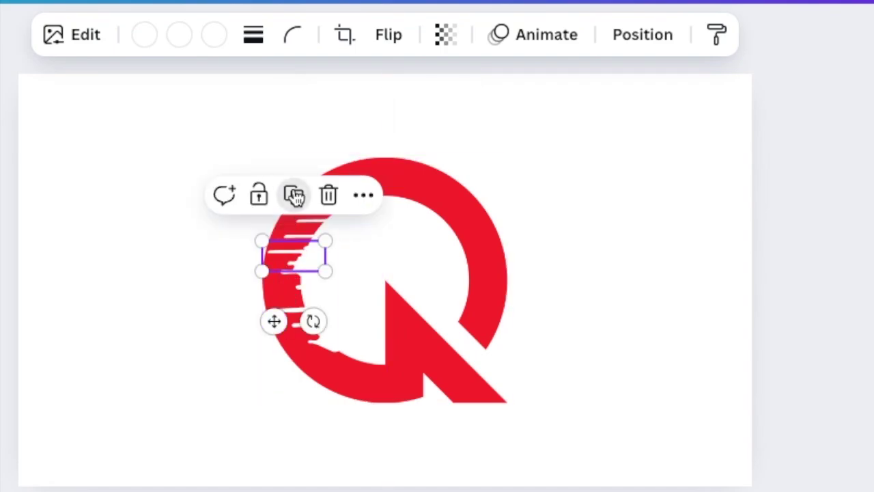
- Duplicate the cropped drip, crop the copy to its middle section, and move it to the Q's lower-left inner edge
{"action": "left_click", "coordinate": [293, 195]}
{"action": "left_click", "coordinate": [334, 34]}
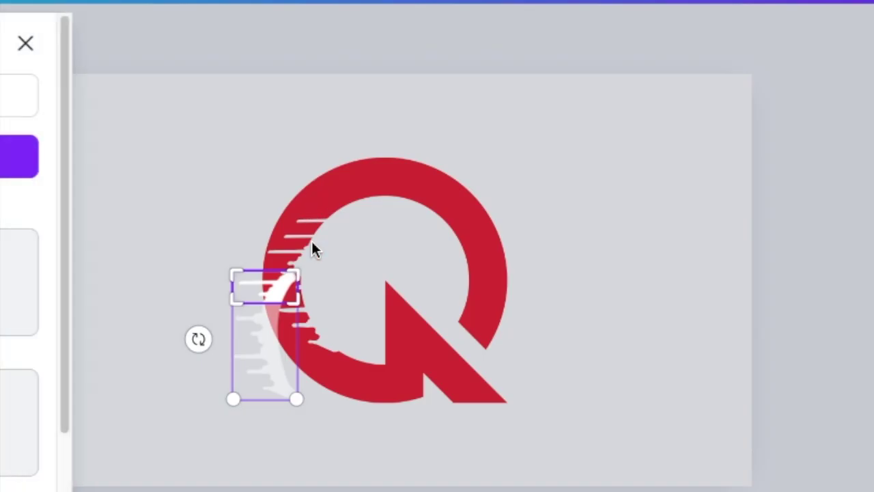
{"action": "left_click_drag", "start_coordinate": [361, 302], "coordinate": [359, 343]}
{"action": "left_click_drag", "start_coordinate": [358, 274], "coordinate": [359, 305]}
{"action": "left_click_drag", "start_coordinate": [305, 344], "coordinate": [297, 350]}
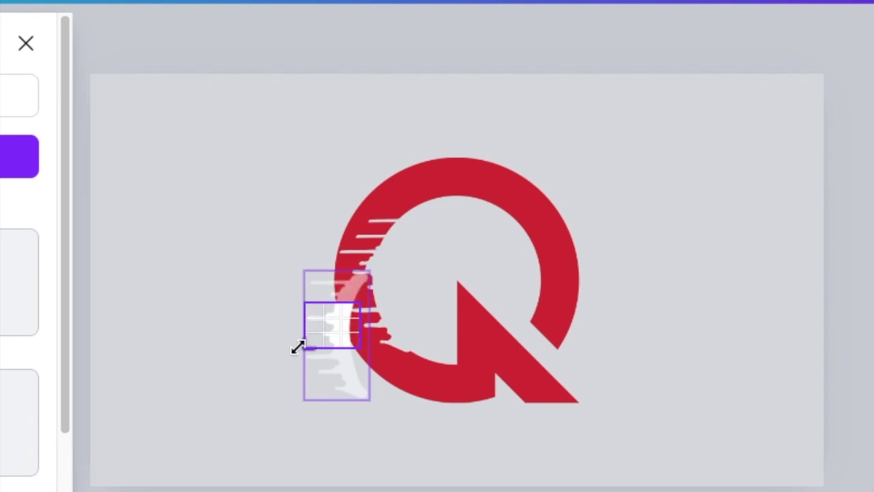
{"action": "left_click", "coordinate": [302, 384]}
{"action": "left_click_drag", "start_coordinate": [244, 396], "coordinate": [328, 409]}
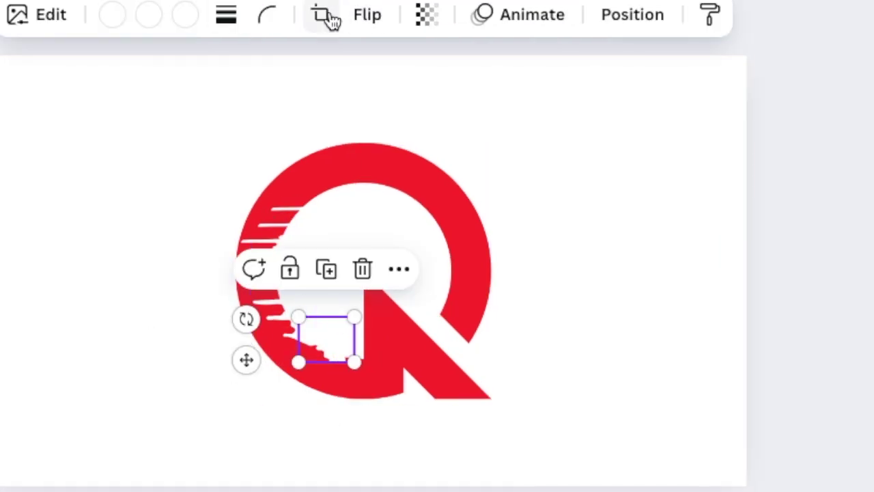
- Recrop the latest drip piece to a thin strip of its upper section and reposition it on the Q's inner curve
{"action": "left_click", "coordinate": [345, 34]}
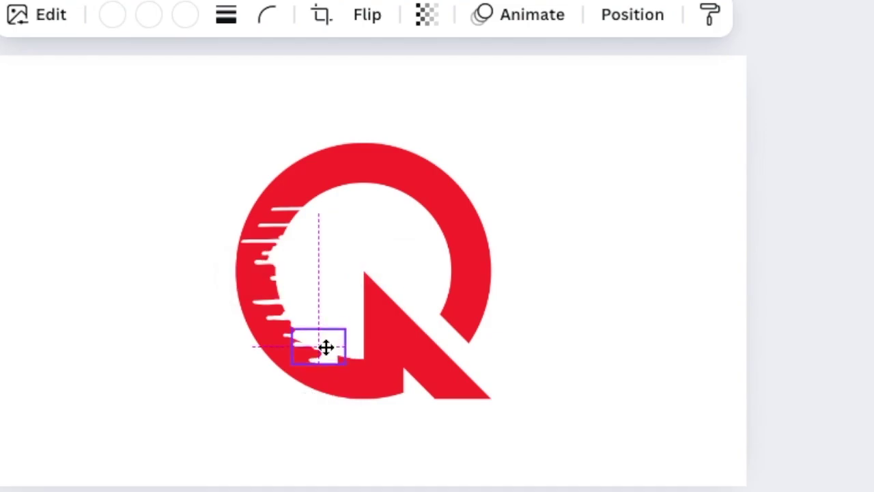
{"action": "left_click_drag", "start_coordinate": [325, 347], "coordinate": [330, 339]}
{"action": "left_click_drag", "start_coordinate": [245, 319], "coordinate": [269, 318]}
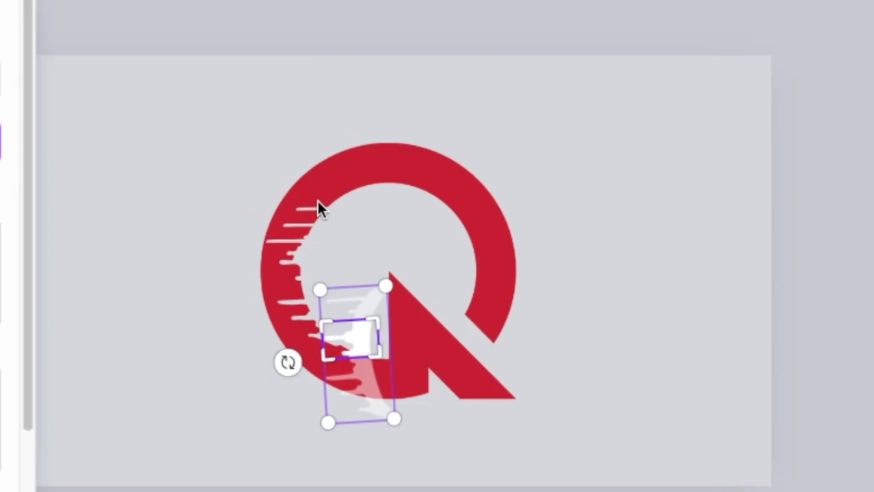
{"action": "left_click_drag", "start_coordinate": [373, 325], "coordinate": [357, 271]}
{"action": "left_click_drag", "start_coordinate": [428, 355], "coordinate": [435, 308]}
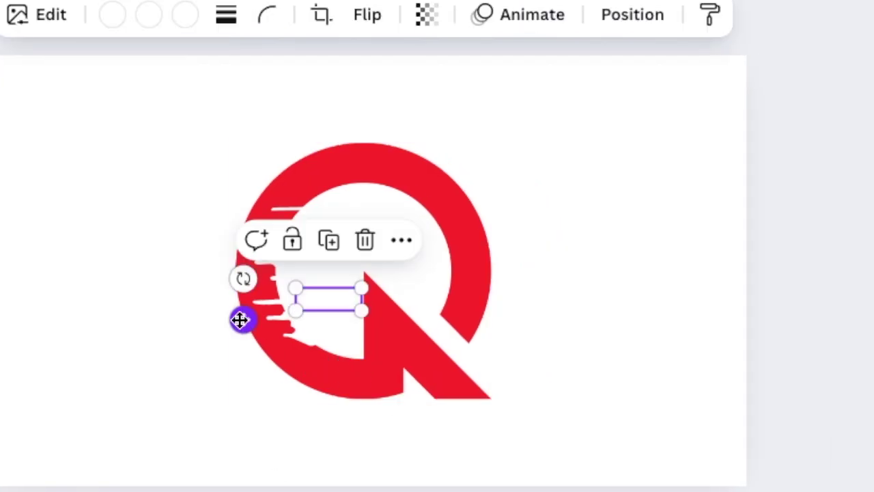
{"action": "left_click_drag", "start_coordinate": [239, 319], "coordinate": [236, 373]}
{"action": "left_click", "coordinate": [118, 361]}
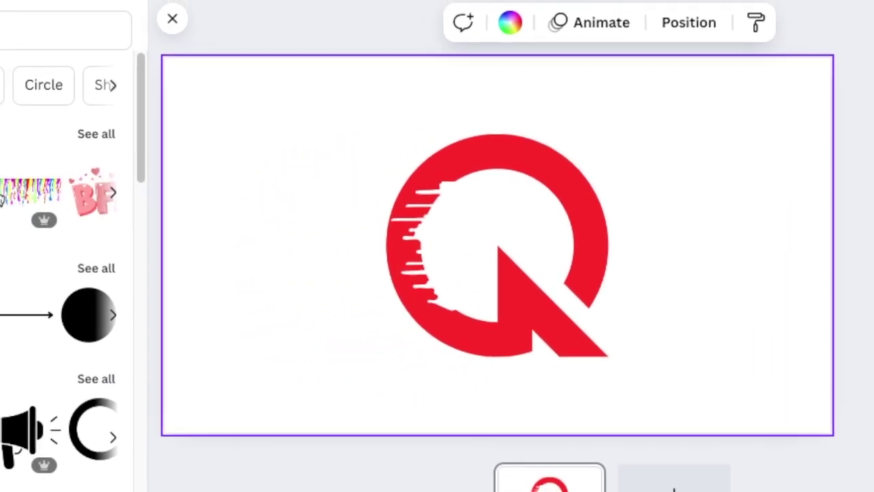
- Add the multicolored Dripping Paints graphic to the page
{"action": "left_click", "coordinate": [132, 172]}
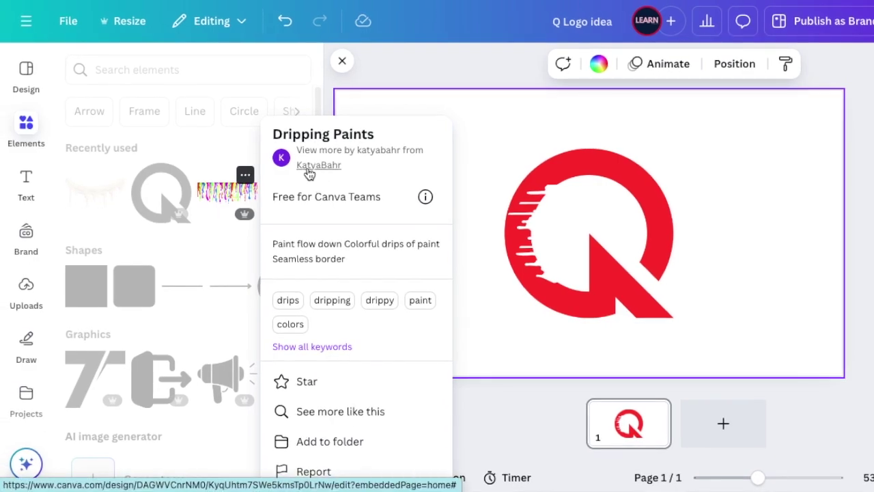
{"action": "left_click", "coordinate": [226, 196]}
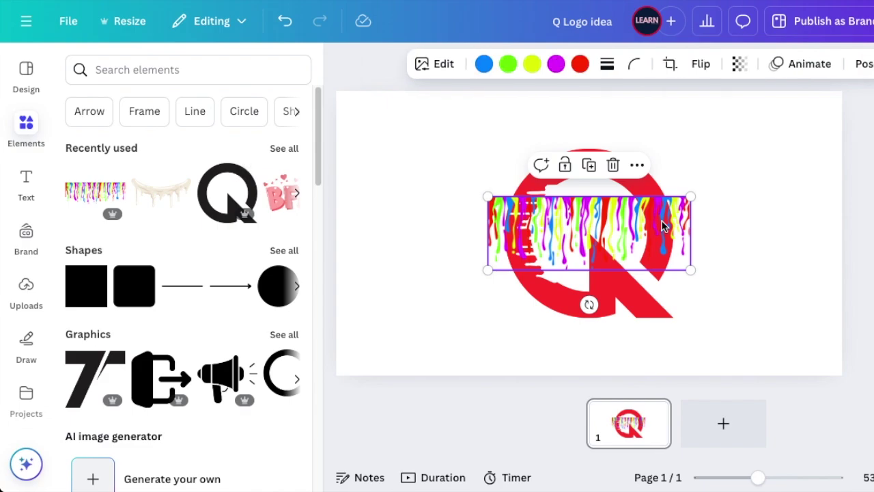
- Rotate the multicolored drips to point left beside the Q and recolor their blue, green, yellow and purple parts to the logo's red
{"action": "mouse_move", "coordinate": [589, 304]}
{"action": "left_mouse_down"}
{"action": "mouse_move", "coordinate": [476, 279]}
{"action": "mouse_move", "coordinate": [437, 234]}
{"action": "mouse_move", "coordinate": [506, 237]}
{"action": "left_mouse_up"}
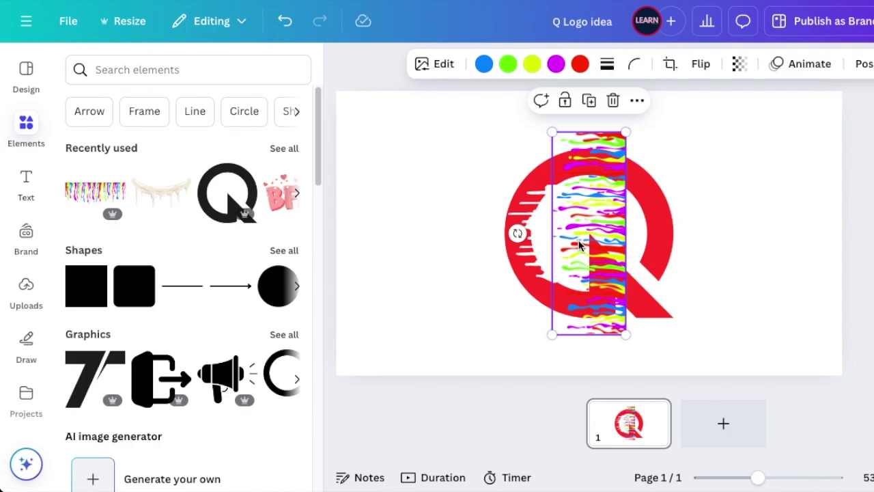
{"action": "left_click_drag", "start_coordinate": [578, 244], "coordinate": [444, 242]}
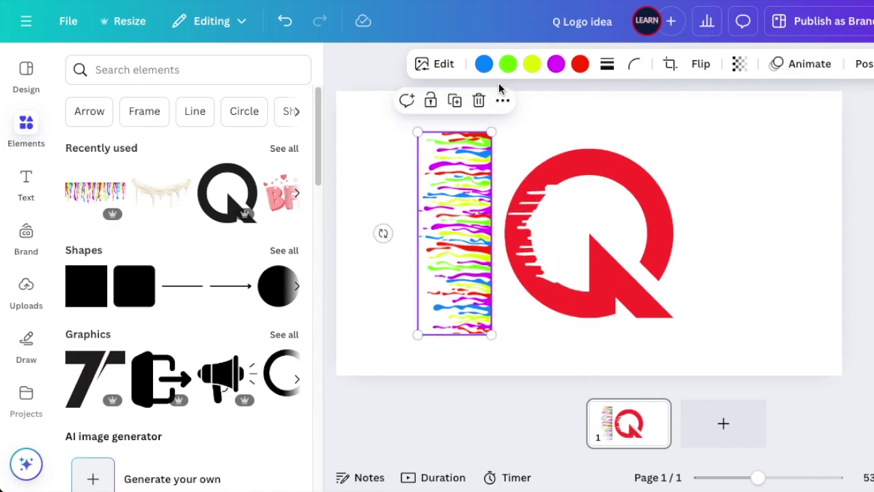
{"action": "left_click", "coordinate": [483, 64]}
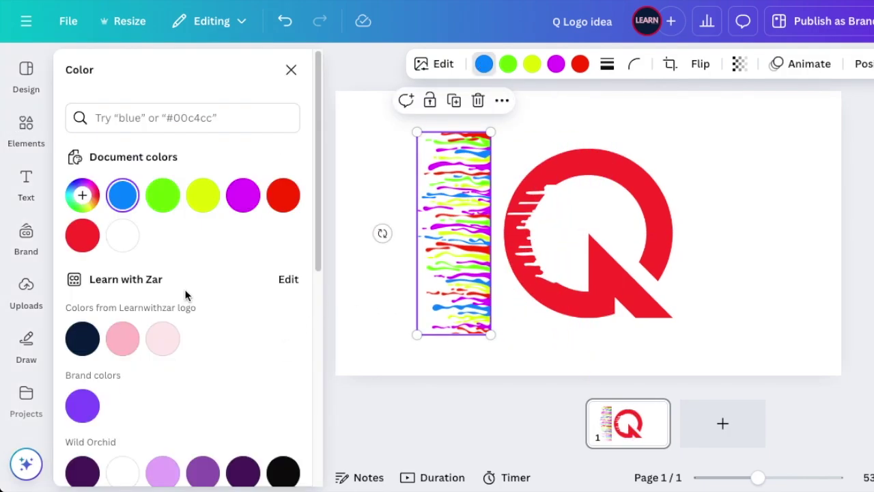
{"action": "left_click", "coordinate": [82, 237]}
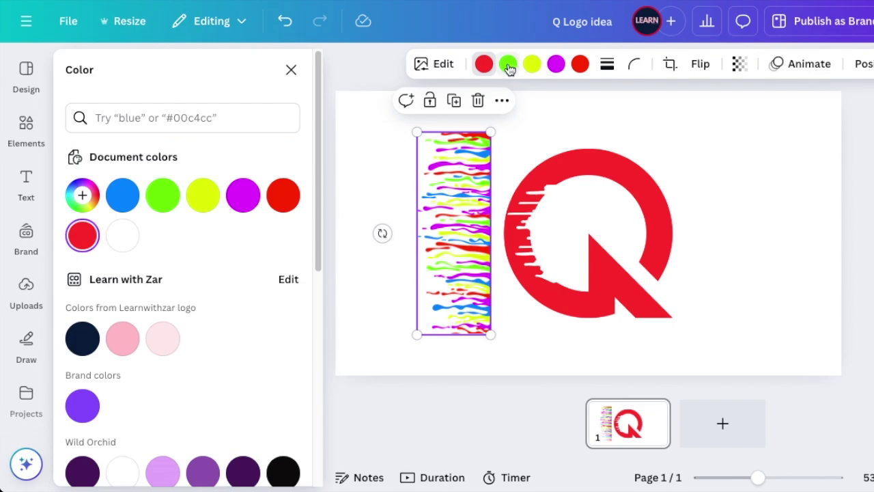
{"action": "left_click", "coordinate": [509, 65]}
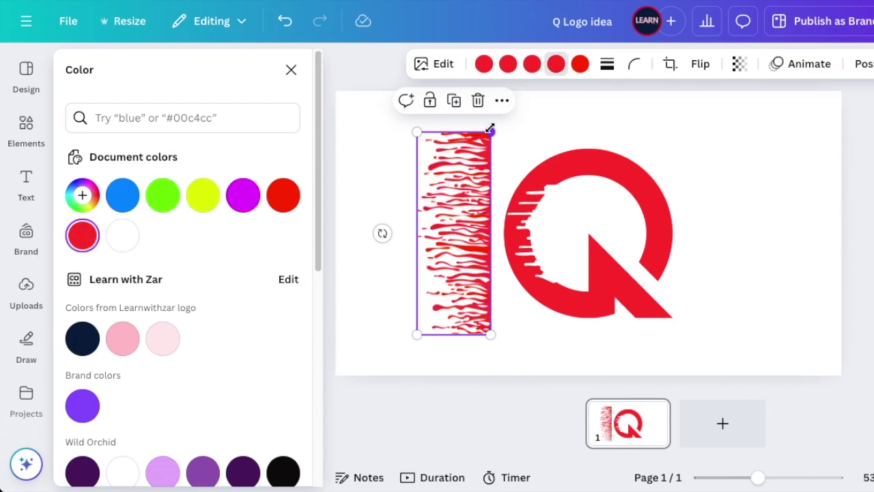
- Shrink the red drip graphic, crop it to its lower section, and place it against the Q's left outer edge
{"action": "left_click_drag", "start_coordinate": [490, 128], "coordinate": [476, 228]}
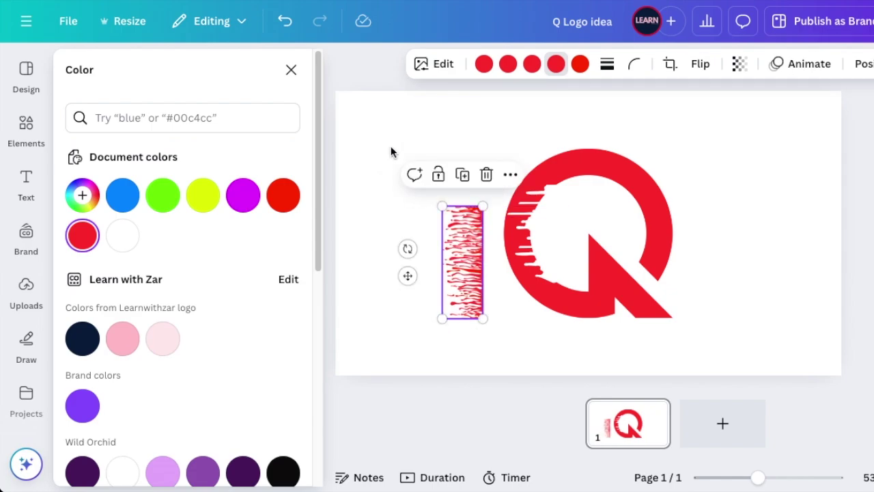
{"action": "left_click", "coordinate": [669, 65]}
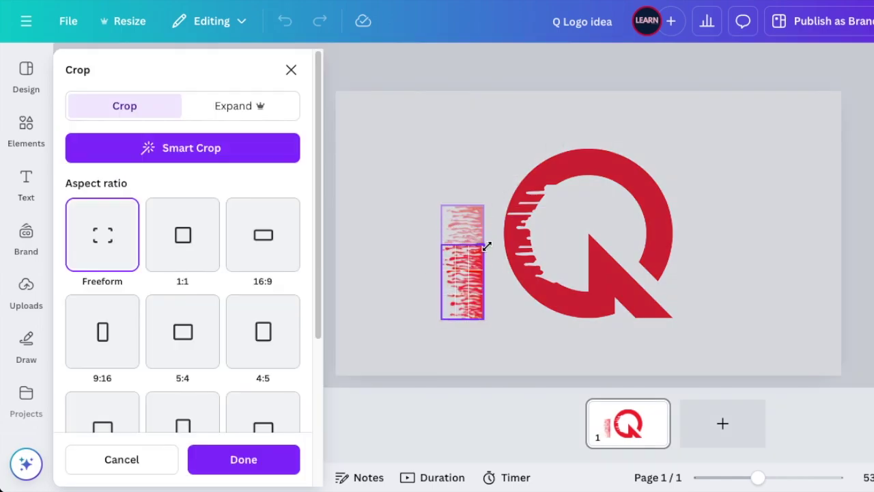
{"action": "left_click", "coordinate": [259, 459]}
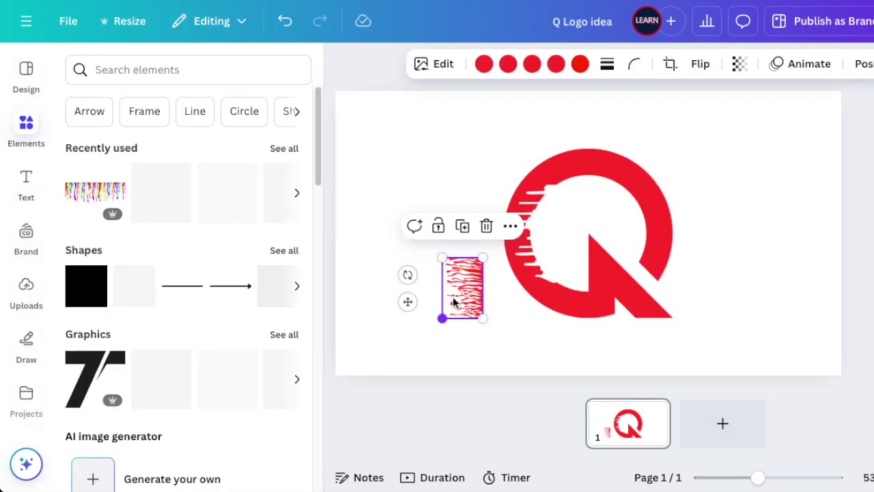
{"action": "mouse_move", "coordinate": [452, 297]}
{"action": "left_mouse_down"}
{"action": "mouse_move", "coordinate": [487, 242]}
{"action": "mouse_move", "coordinate": [523, 280]}
{"action": "mouse_move", "coordinate": [498, 265]}
{"action": "left_mouse_up"}
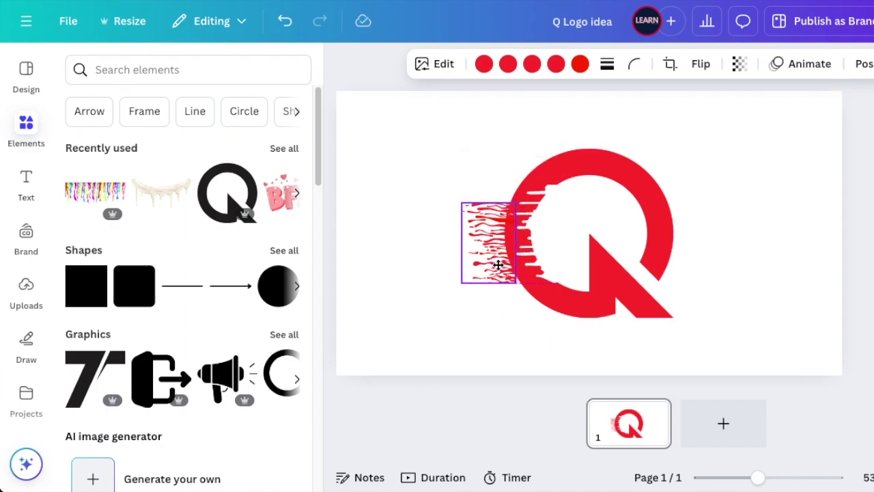
{"action": "left_click", "coordinate": [450, 303]}
{"action": "left_click", "coordinate": [489, 258]}
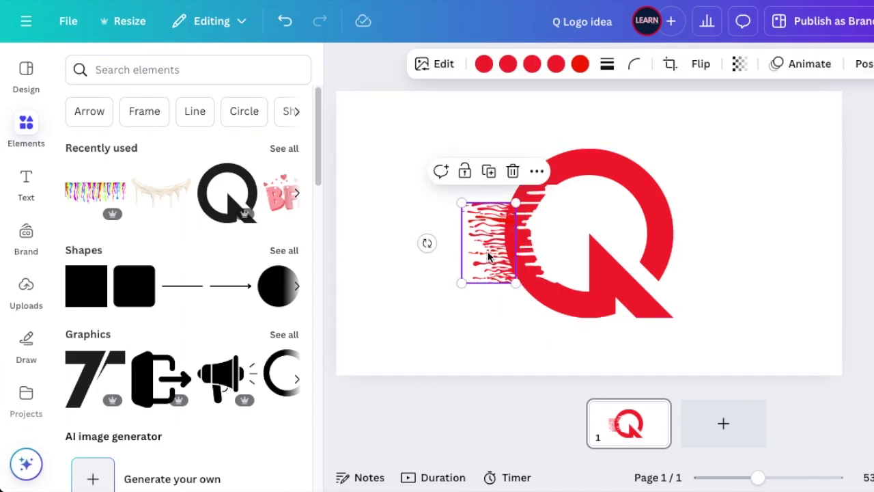
- Duplicate the red drip, crop the copy to a thin strip, and place it above the original on the Q's outer edge
{"action": "left_click", "coordinate": [490, 171]}
{"action": "left_click_drag", "start_coordinate": [497, 221], "coordinate": [501, 162]}
{"action": "left_click", "coordinate": [670, 64]}
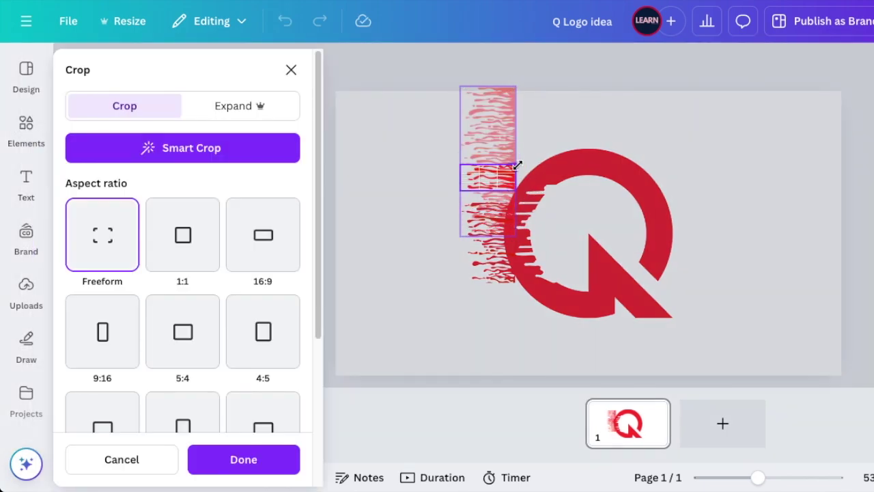
{"action": "left_click", "coordinate": [244, 460]}
{"action": "left_click_drag", "start_coordinate": [500, 181], "coordinate": [510, 194]}
- Duplicate the thin red drip strip twice and stagger the copies upward along the Q's upper-left outer curve
{"action": "left_click", "coordinate": [498, 150]}
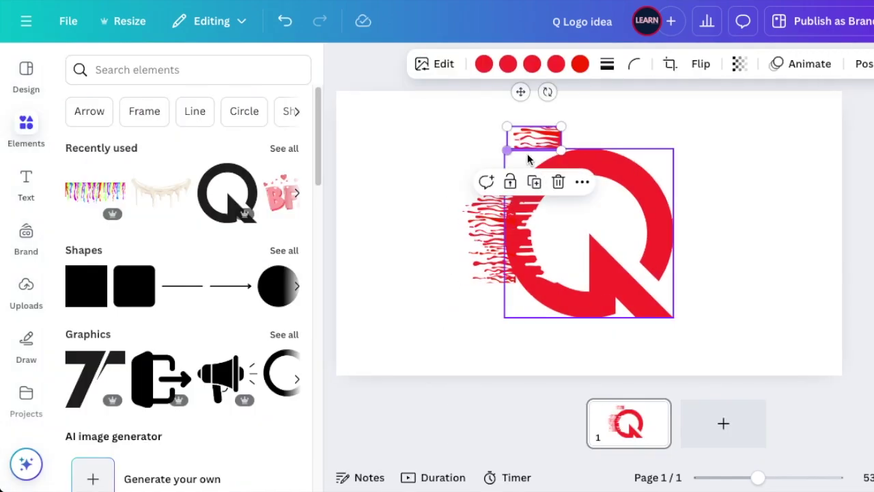
{"action": "left_click_drag", "start_coordinate": [523, 154], "coordinate": [526, 180]}
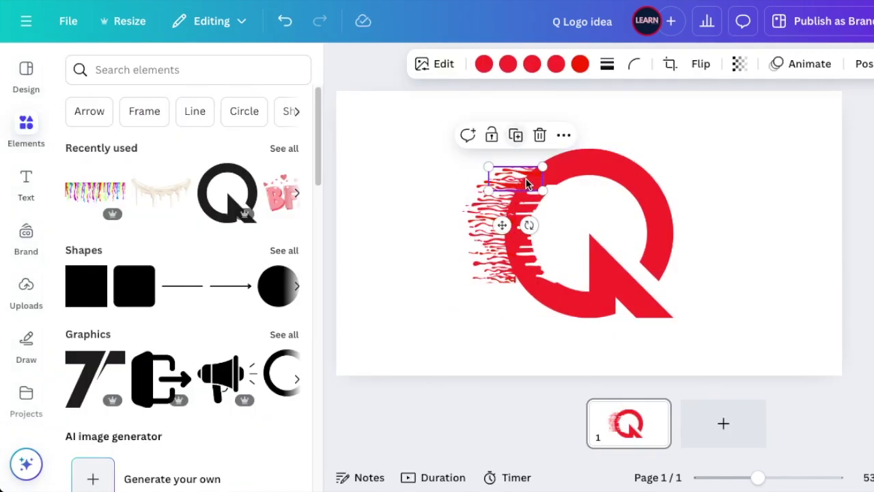
{"action": "left_click", "coordinate": [516, 136]}
{"action": "left_click", "coordinate": [536, 126]}
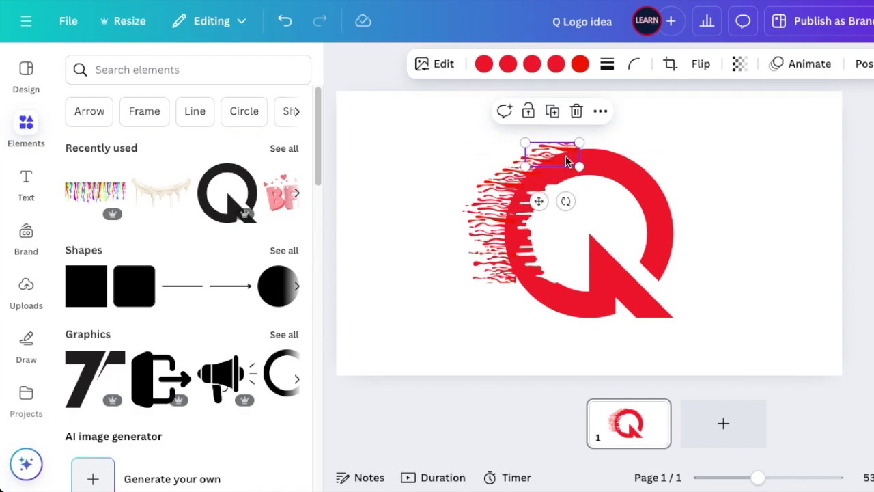
{"action": "left_click_drag", "start_coordinate": [566, 157], "coordinate": [569, 161]}
- Place further copies of the red drip strip along the Q's lower-left curve and a larger one at its left middle
{"action": "left_click", "coordinate": [438, 174]}
{"action": "mouse_move", "coordinate": [509, 187]}
{"action": "left_mouse_down"}
{"action": "mouse_move", "coordinate": [523, 171]}
{"action": "mouse_move", "coordinate": [511, 230]}
{"action": "mouse_move", "coordinate": [512, 286]}
{"action": "mouse_move", "coordinate": [523, 290]}
{"action": "left_mouse_up"}
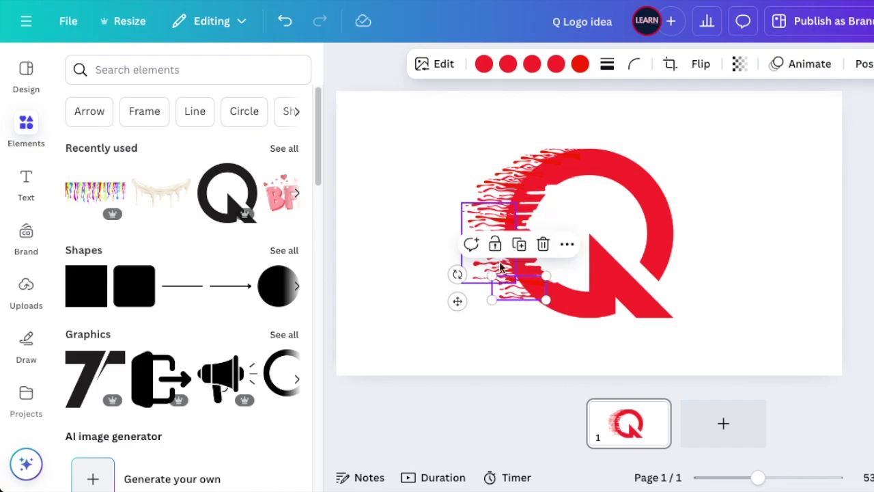
{"action": "left_click", "coordinate": [518, 250]}
{"action": "left_click", "coordinate": [525, 253]}
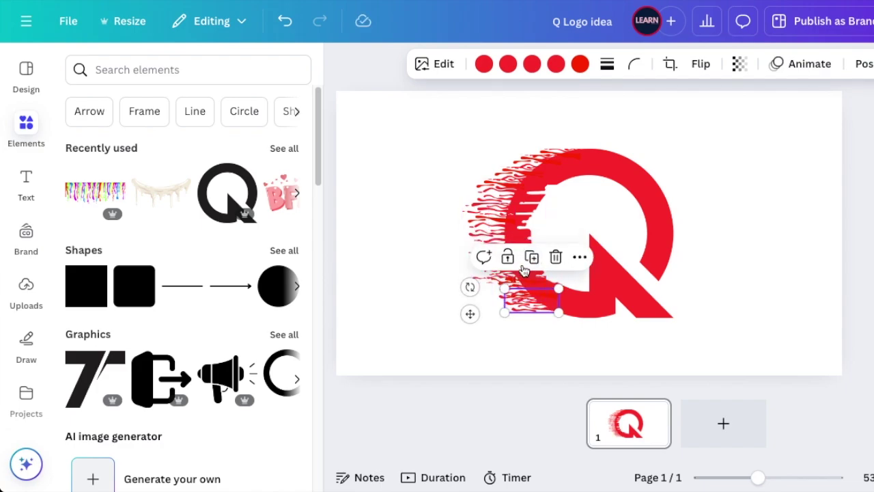
{"action": "mouse_move", "coordinate": [528, 304]}
{"action": "left_mouse_down"}
{"action": "mouse_move", "coordinate": [495, 292]}
{"action": "mouse_move", "coordinate": [505, 288]}
{"action": "mouse_move", "coordinate": [469, 298]}
{"action": "mouse_move", "coordinate": [460, 249]}
{"action": "mouse_move", "coordinate": [482, 261]}
{"action": "mouse_move", "coordinate": [483, 232]}
{"action": "mouse_move", "coordinate": [478, 244]}
{"action": "left_mouse_up"}
{"action": "left_click", "coordinate": [508, 241]}
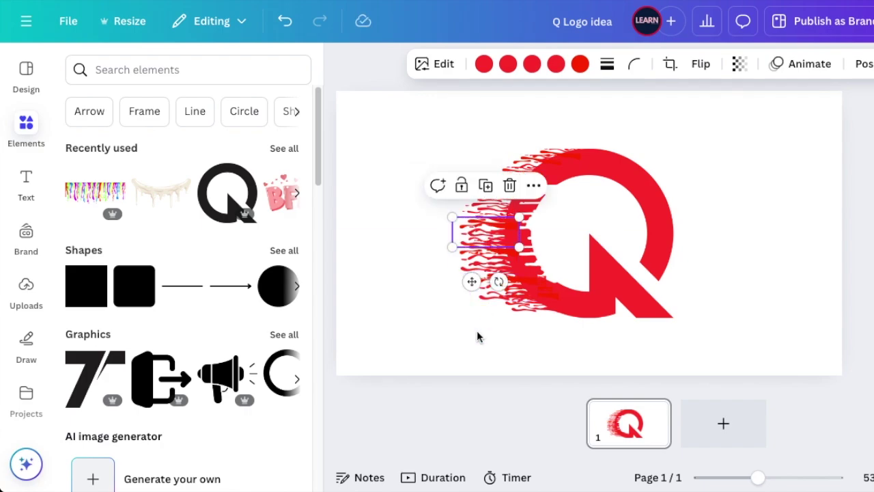
{"action": "left_click", "coordinate": [446, 332]}
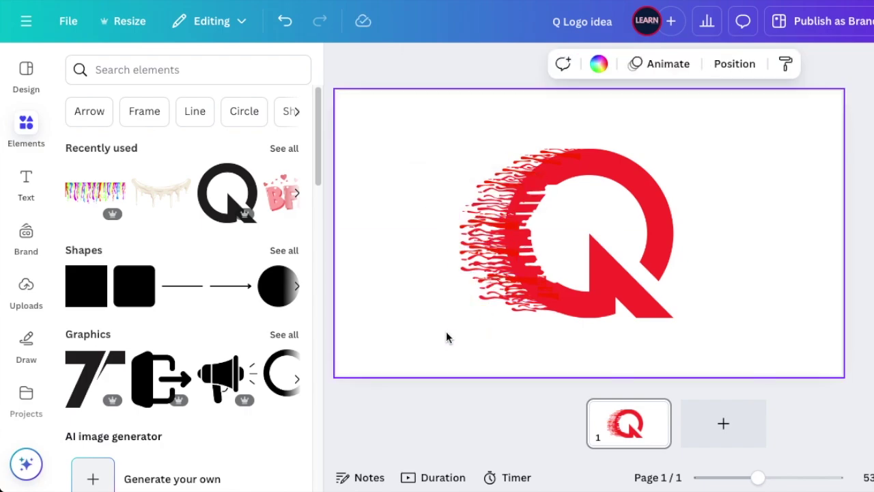
- Shift the lowest red drip strip slightly up and to the left on the Q's lower-left curve
{"action": "left_click", "coordinate": [521, 312]}
{"action": "left_click_drag", "start_coordinate": [521, 312], "coordinate": [506, 302]}
{"action": "left_click", "coordinate": [522, 347]}
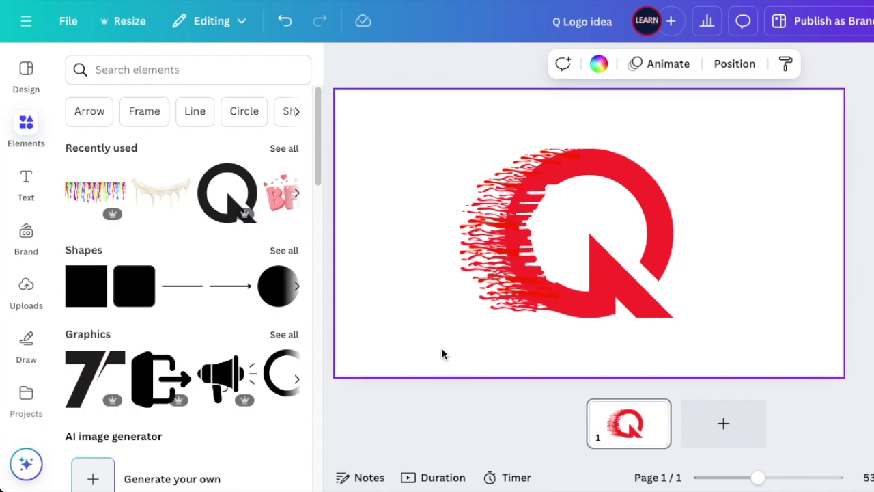
- Pull a drip piece off the Q's lower curve, recrop it, and reposition it toward the lower-left outer edge
{"action": "left_click", "coordinate": [558, 310]}
{"action": "mouse_move", "coordinate": [558, 311]}
{"action": "left_mouse_down"}
{"action": "mouse_move", "coordinate": [565, 343]}
{"action": "mouse_move", "coordinate": [576, 340]}
{"action": "left_mouse_up"}
{"action": "left_click", "coordinate": [673, 71]}
{"action": "left_click", "coordinate": [257, 456]}
{"action": "left_click_drag", "start_coordinate": [492, 357], "coordinate": [456, 316]}
{"action": "left_click", "coordinate": [543, 338]}
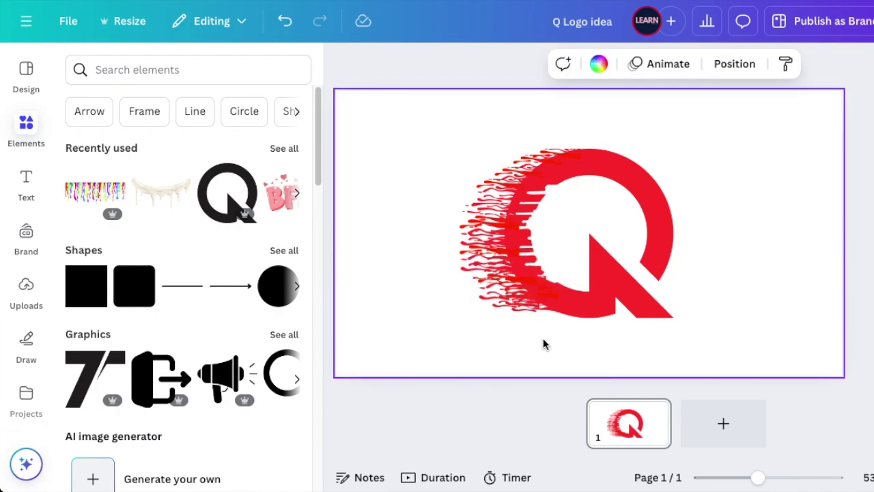
- Fine-tune the positions of the red drip strips so they follow the Q's lower-left and upper-left outer curve
{"action": "left_click", "coordinate": [512, 304]}
{"action": "left_click", "coordinate": [517, 334]}
{"action": "left_click_drag", "start_coordinate": [530, 309], "coordinate": [545, 312]}
{"action": "left_click", "coordinate": [453, 305]}
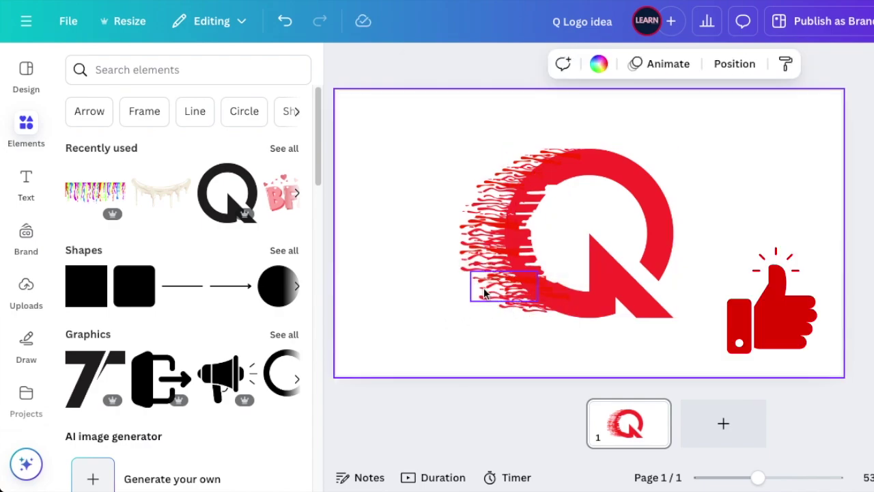
{"action": "left_click", "coordinate": [484, 293]}
{"action": "left_click", "coordinate": [440, 332]}
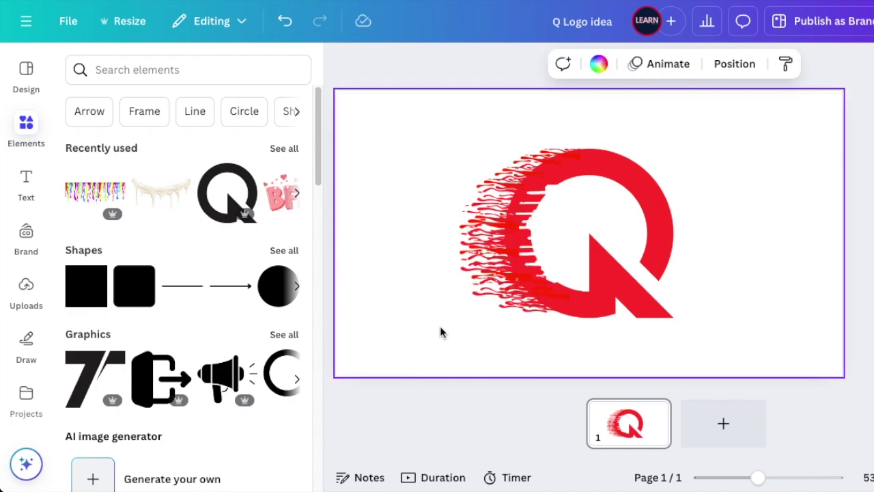
{"action": "left_click", "coordinate": [503, 196]}
{"action": "left_click", "coordinate": [723, 218]}
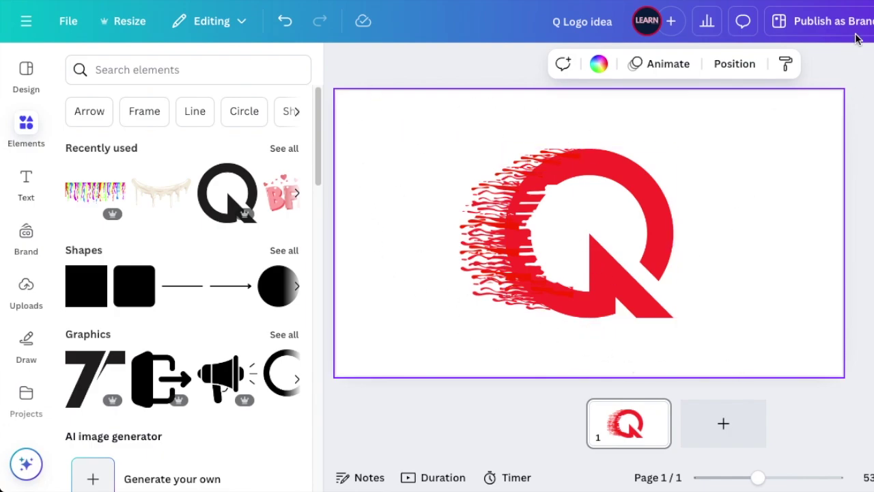
- Toggle the transparent background option and download the logo design as a PNG
{"action": "left_click", "coordinate": [820, 21]}
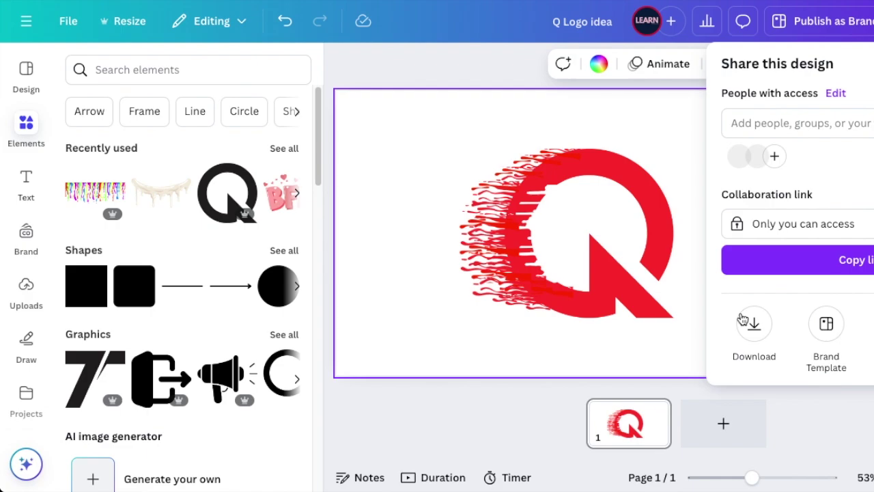
{"action": "left_click", "coordinate": [753, 323]}
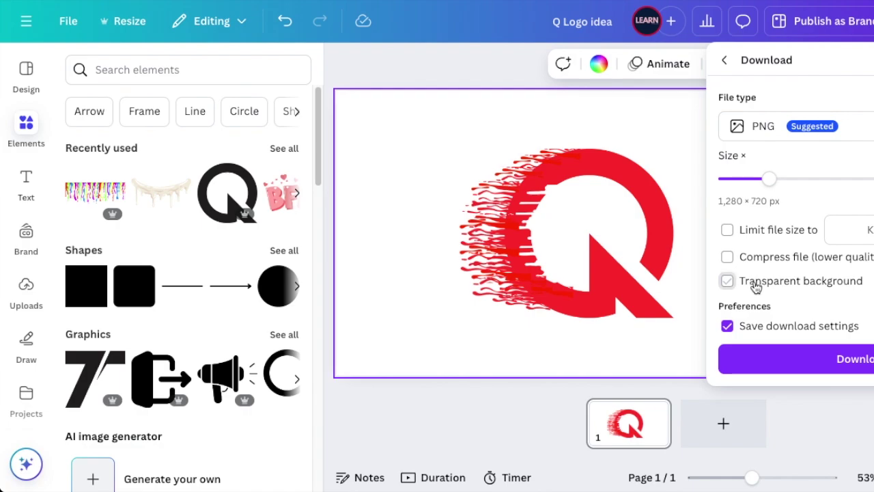
{"action": "left_click", "coordinate": [756, 286]}
{"action": "left_click", "coordinate": [849, 358]}
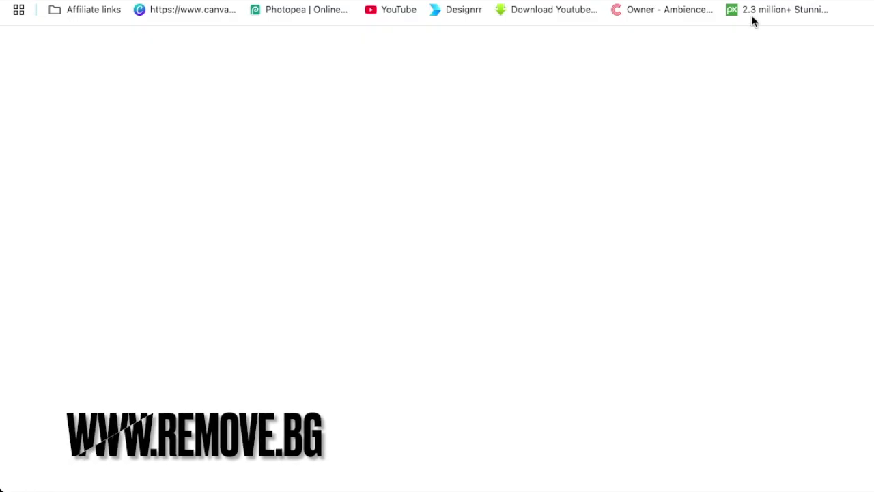
- Switch to remove.bg, upload the Q logo image to remove its background, and download the standard-size result
{"action": "type", "text": "re"}
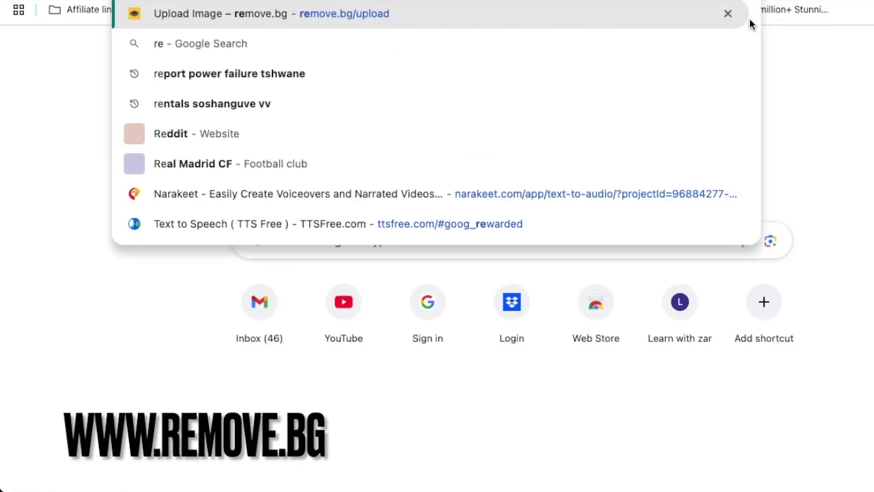
{"action": "key", "text": "Return"}
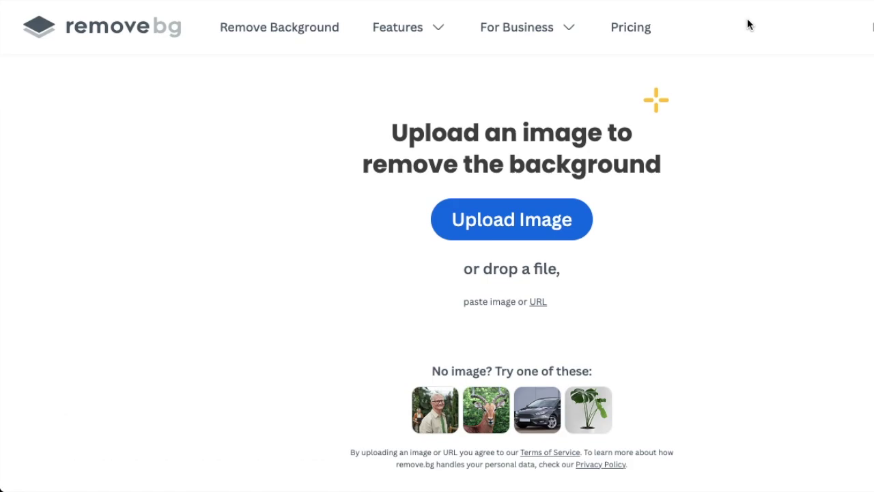
{"action": "left_click", "coordinate": [535, 215]}
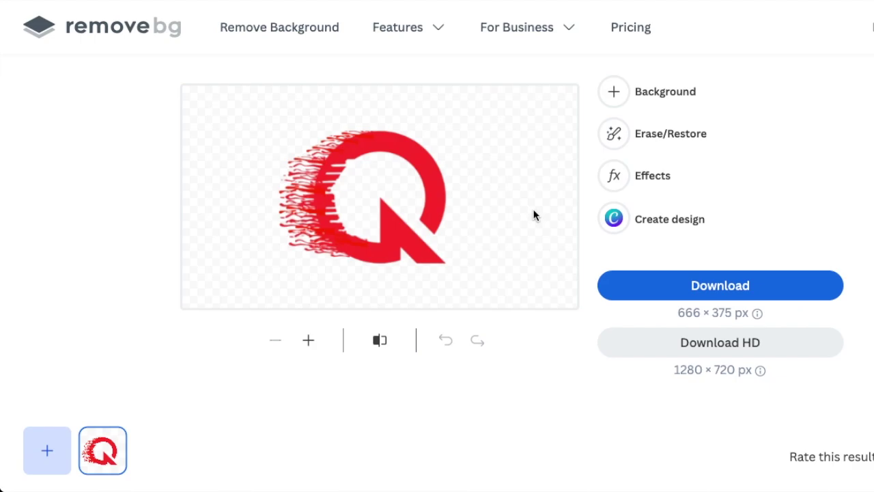
{"action": "left_click", "coordinate": [722, 286]}
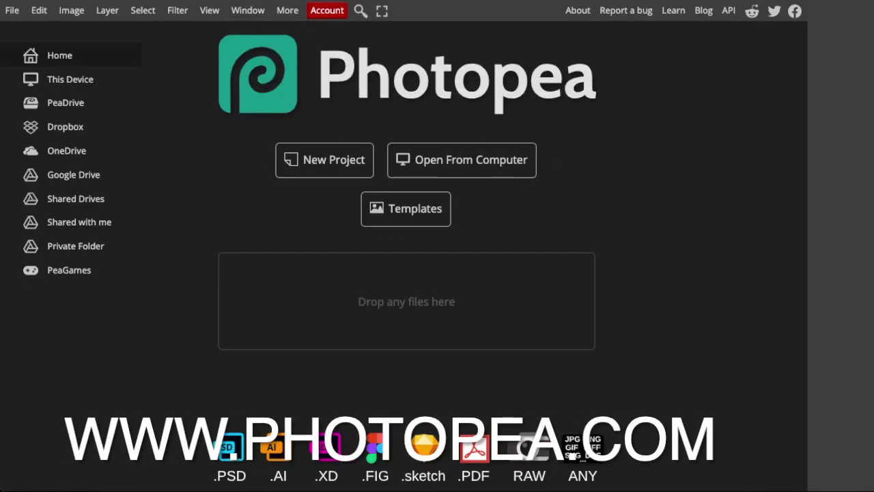
- In Photopea, open the Black Wall 3D Logo mockup template's [YOUR LOGO HERE] smart object and hide its Graphicsfamily 1 layer
{"action": "left_click", "coordinate": [396, 201]}
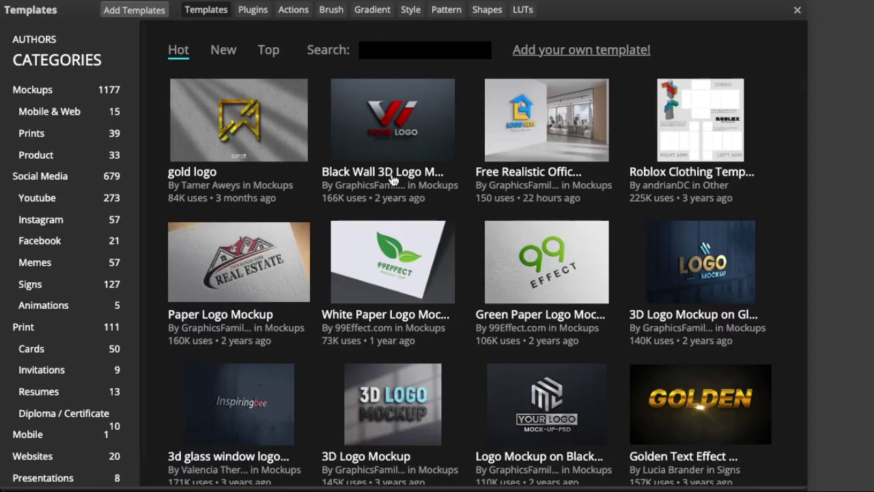
{"action": "left_click", "coordinate": [393, 180]}
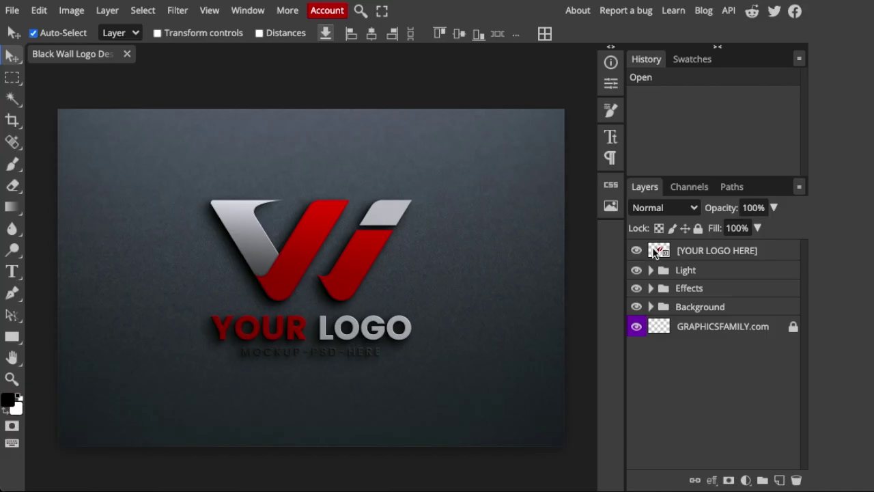
{"action": "double_click", "coordinate": [655, 254]}
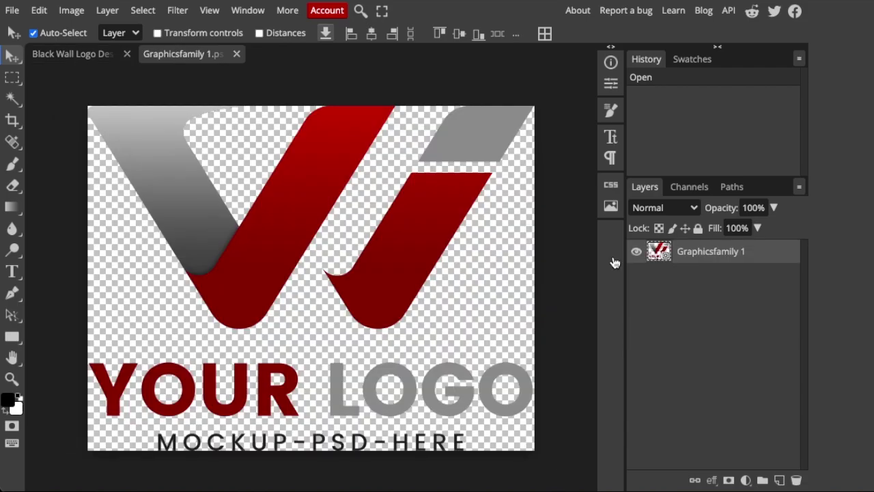
{"action": "left_click", "coordinate": [636, 251]}
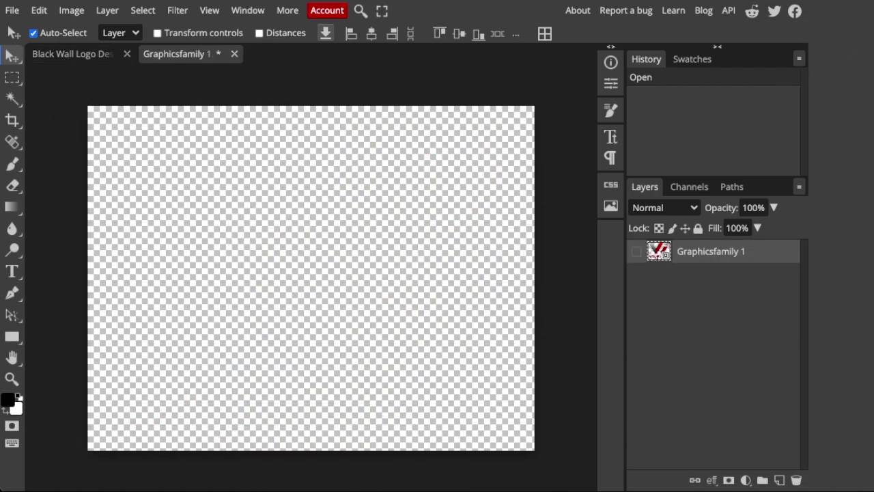
- Place the downloaded remove.bg Q logo PNG in the smart object, enlarge it to fill the canvas, and return to the updated Black Wall mockup
{"action": "left_click", "coordinate": [845, 11]}
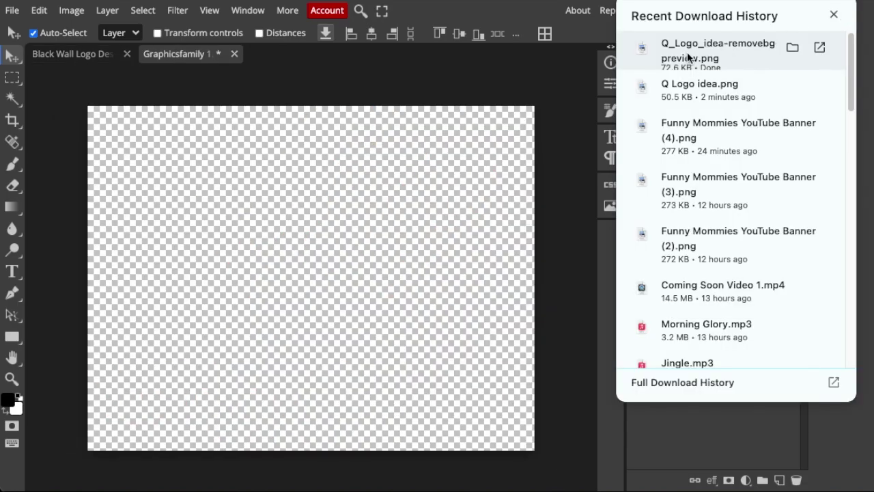
{"action": "left_click", "coordinate": [430, 222]}
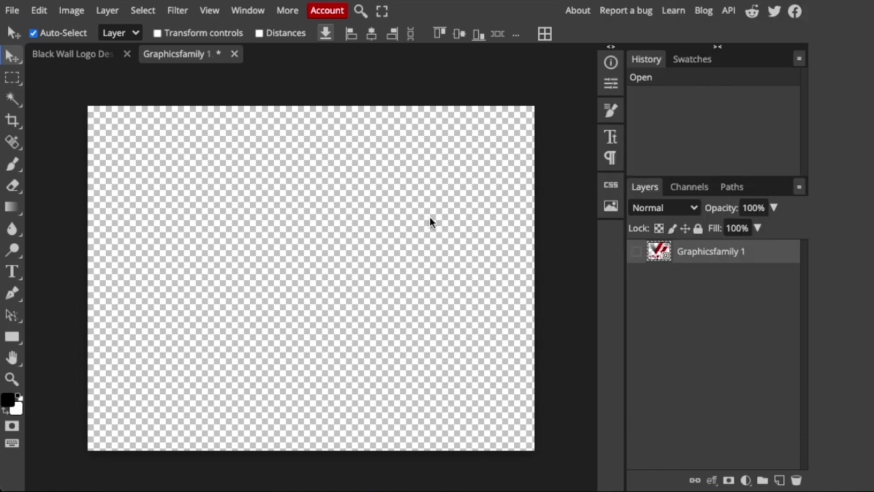
{"action": "left_click_drag", "start_coordinate": [393, 213], "coordinate": [299, 151]}
{"action": "left_click_drag", "start_coordinate": [418, 331], "coordinate": [768, 489]}
{"action": "left_click_drag", "start_coordinate": [418, 281], "coordinate": [383, 259]}
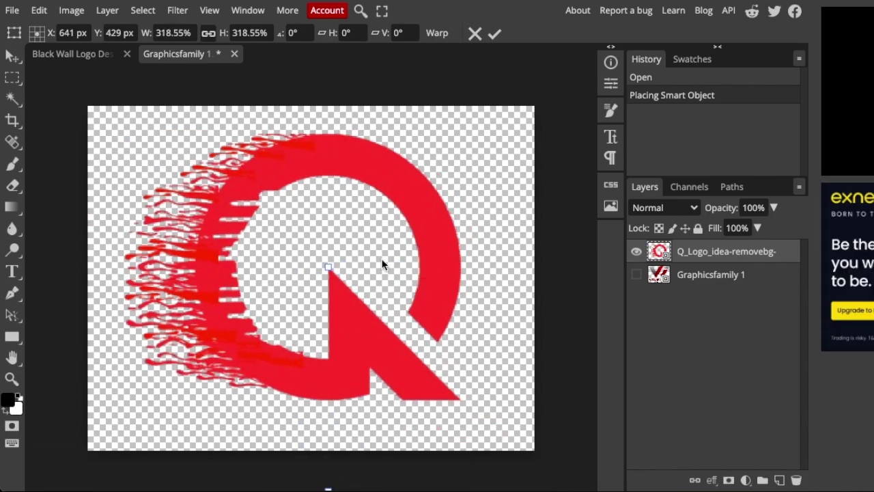
{"action": "key", "text": "Return"}
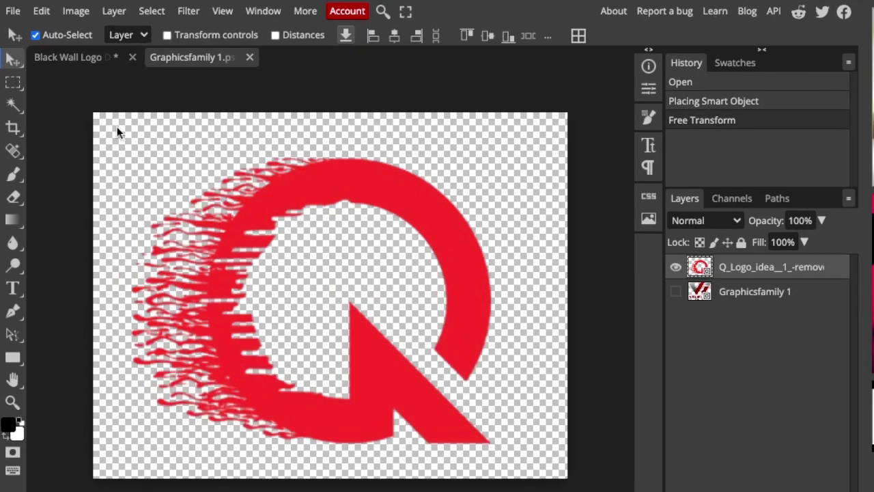
{"action": "left_click", "coordinate": [67, 57]}
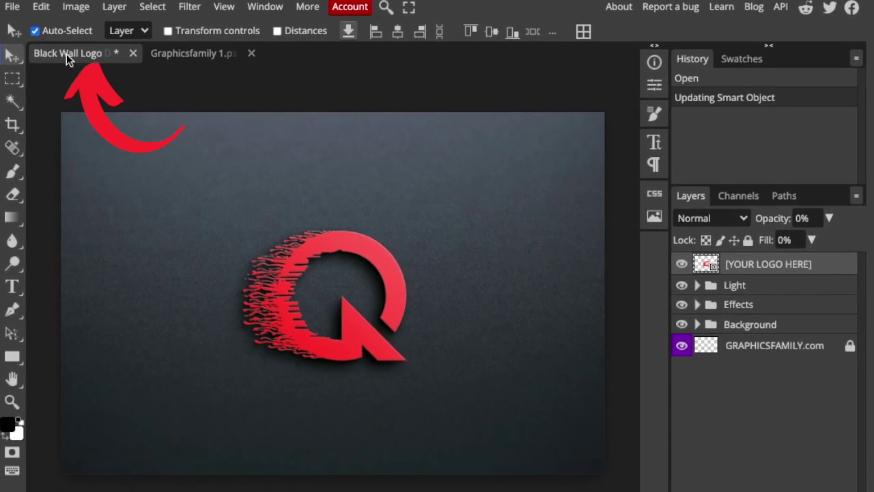